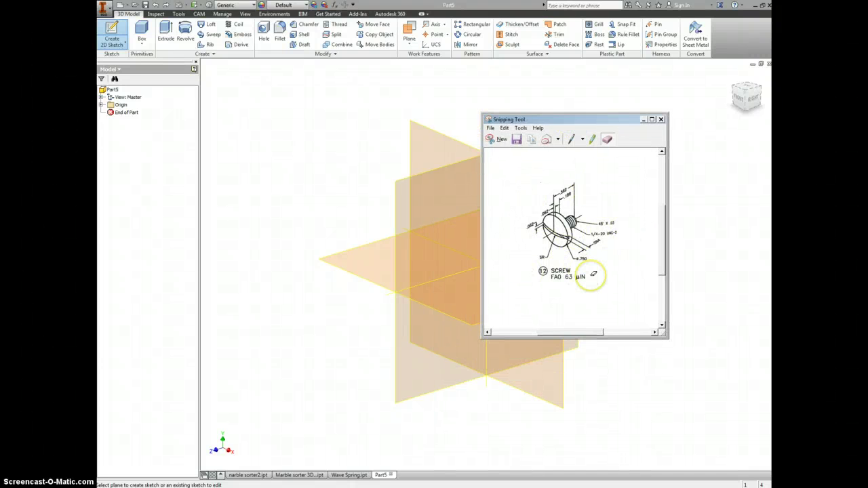
# Step: Start a 2D sketch on the front-facing XY origin plane
pyautogui.click(572, 112)
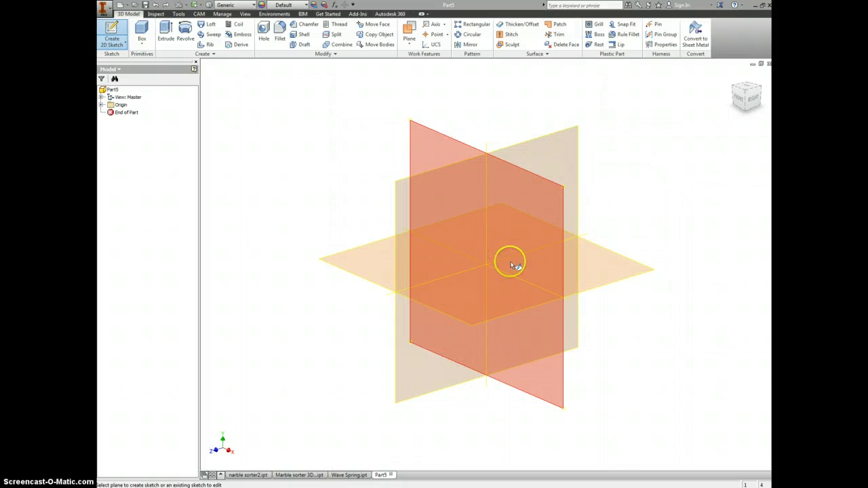
pyautogui.click(519, 238)
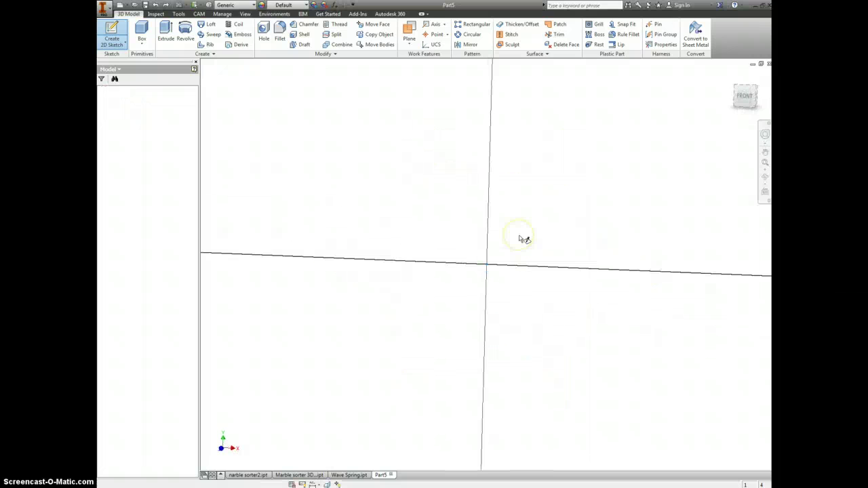
pyautogui.moveTo(547, 217); pyautogui.dragTo(501, 217, button='middle')
# Step: Draw a two-point rectangle from the origin, .562 in wide and about 0.18 in high
pyautogui.rightClick(501, 217)
pyautogui.click(532, 209)
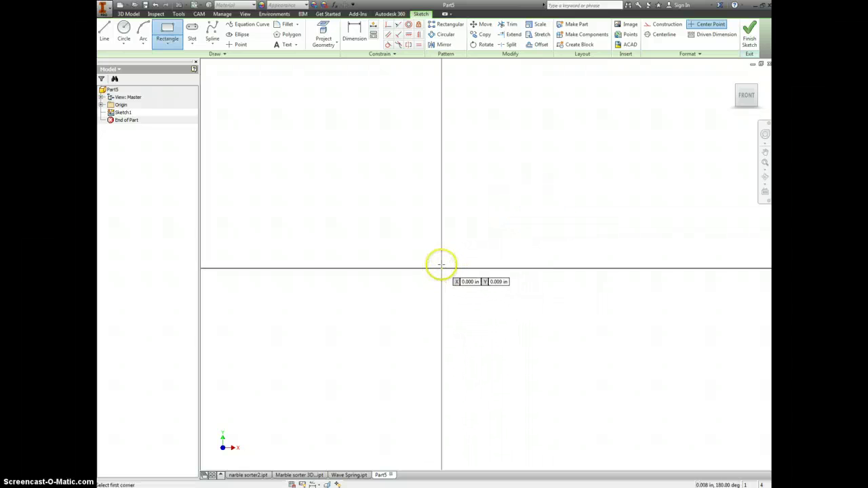
pyautogui.click(441, 269)
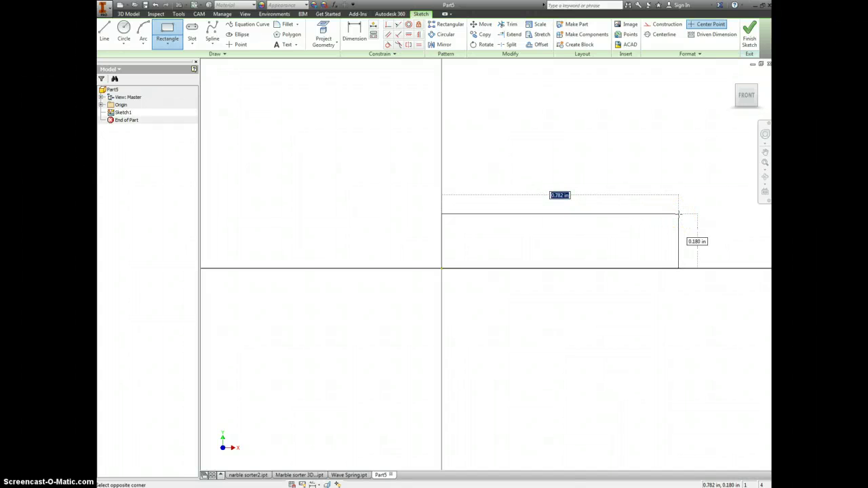
pyautogui.write('.562')
pyautogui.press('Tab')
pyautogui.press('Return')
# Step: Dimension the rectangle's right vertical edge and set its height to .125 in
pyautogui.press('d')
pyautogui.click(613, 239)
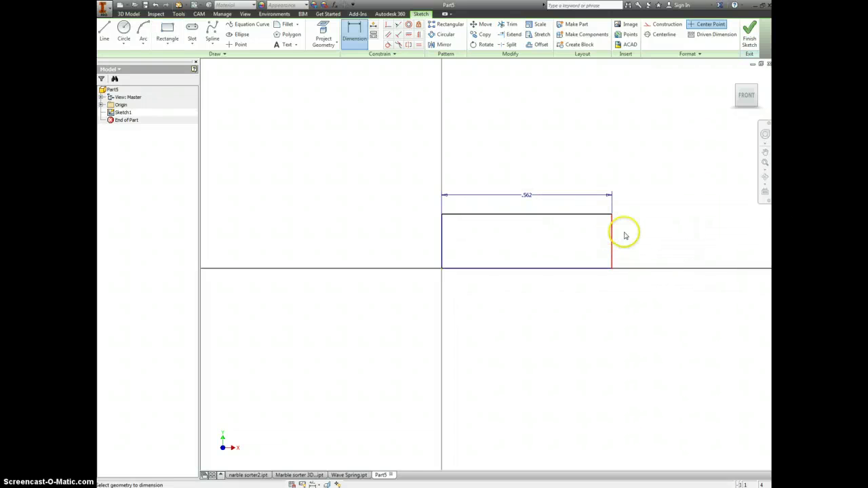
pyautogui.click(633, 239)
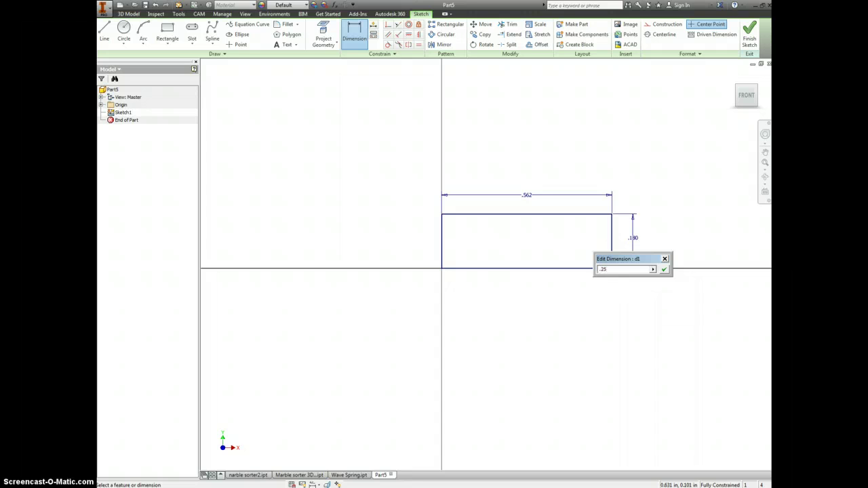
pyautogui.press('Return')
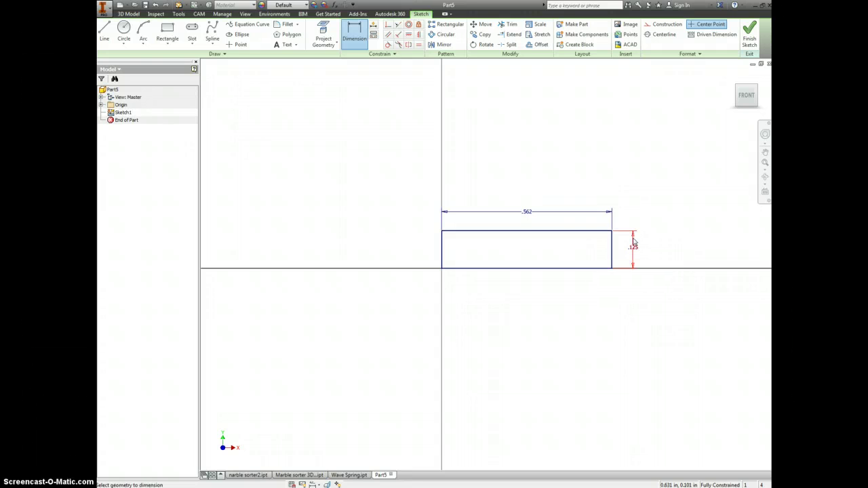
# Step: Switch to the screw drawing in Snipping Tool and underline the 1/4-20 UNC-2 thread and .750 head diameter callouts in red
pyautogui.hotkey('alt', 'Tab')
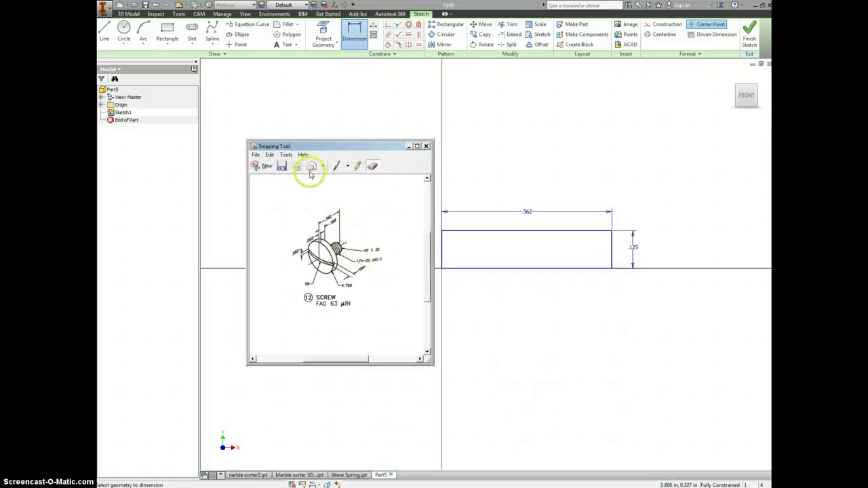
pyautogui.click(333, 166)
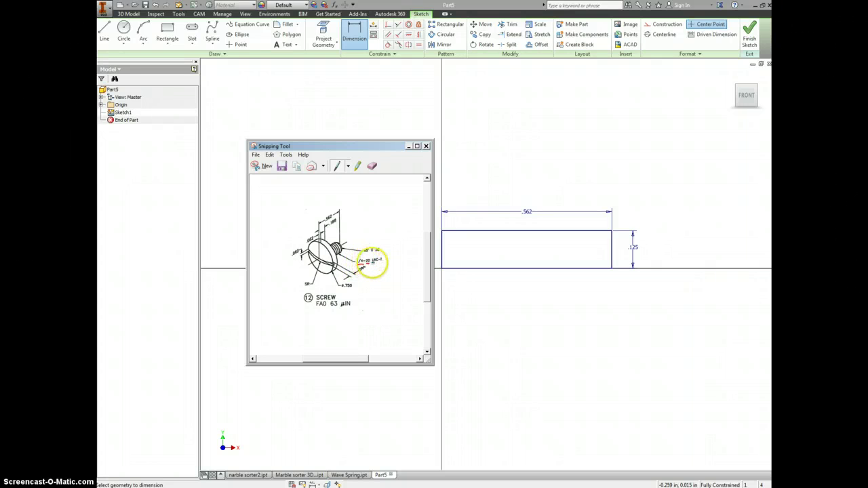
pyautogui.moveTo(357, 262); pyautogui.dragTo(377, 260)
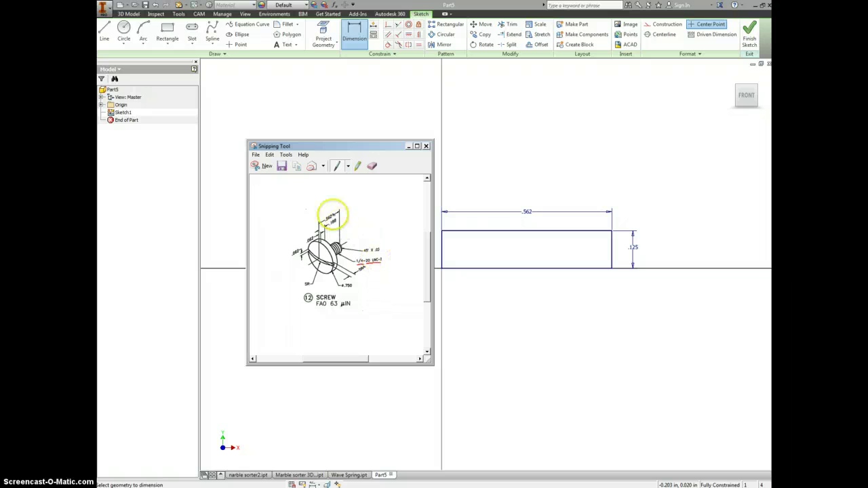
pyautogui.moveTo(348, 145); pyautogui.dragTo(855, 203)
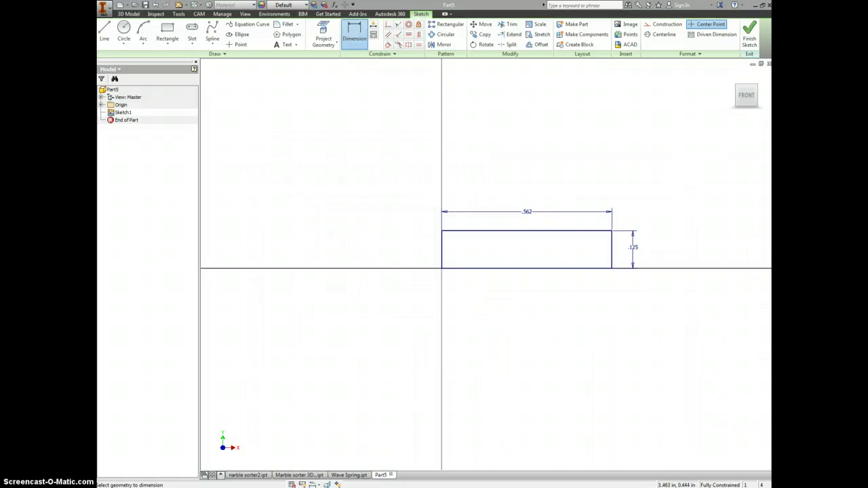
pyautogui.hotkey('alt', 'Tab')
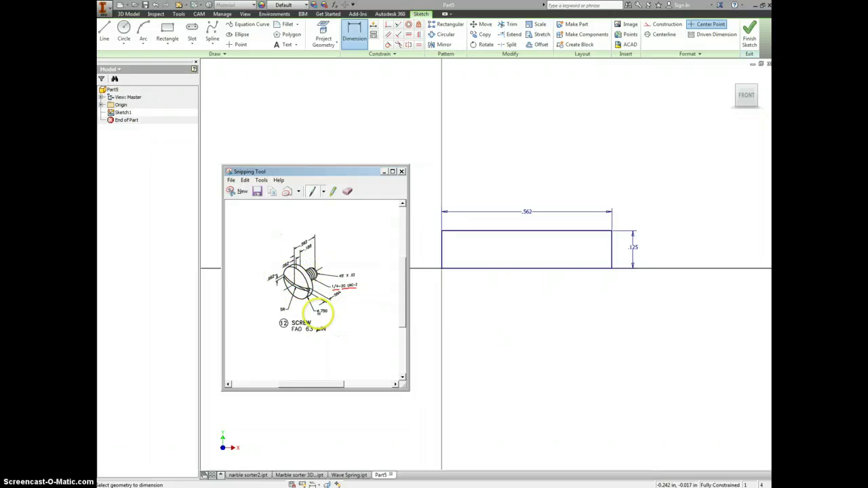
pyautogui.moveTo(302, 171); pyautogui.dragTo(771, 178)
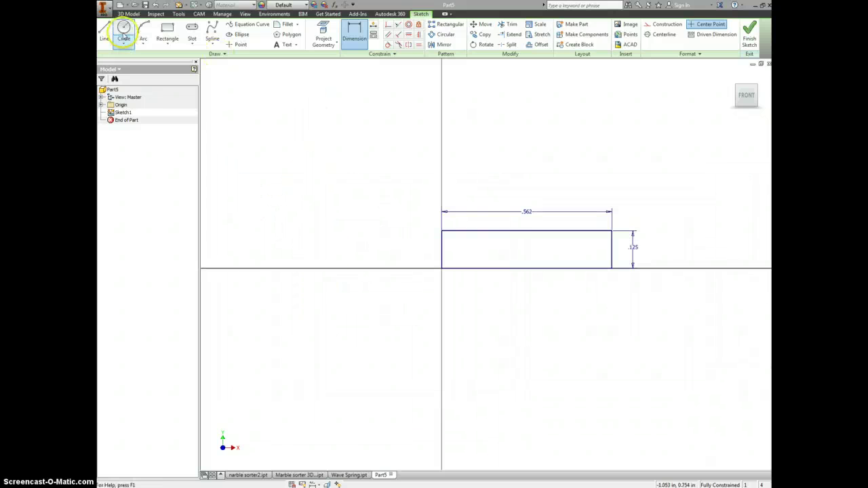
pyautogui.click(167, 29)
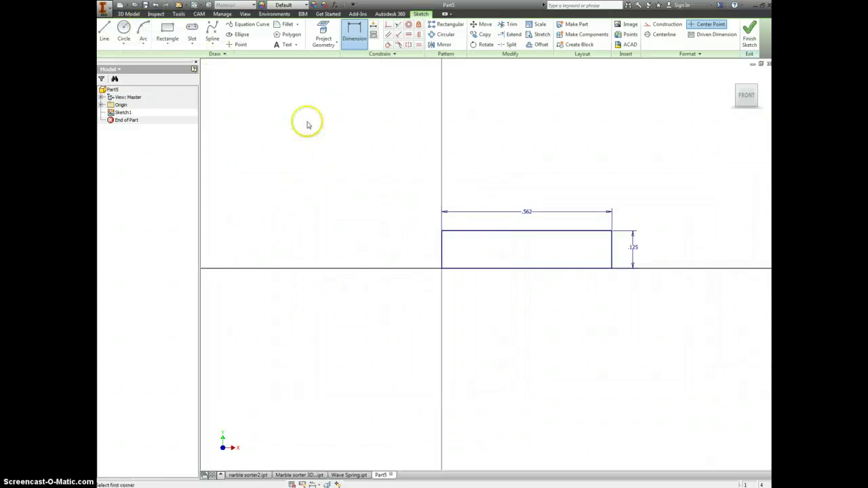
pyautogui.click(451, 257)
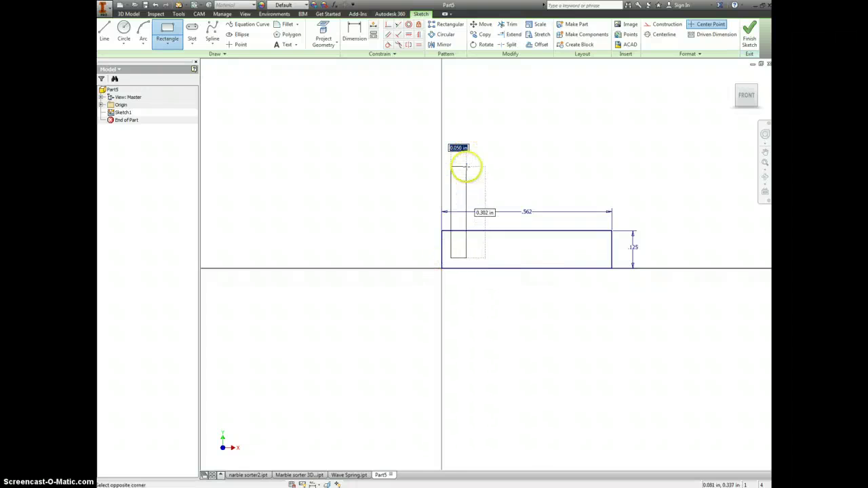
pyautogui.rightClick(465, 166)
pyautogui.click(466, 204)
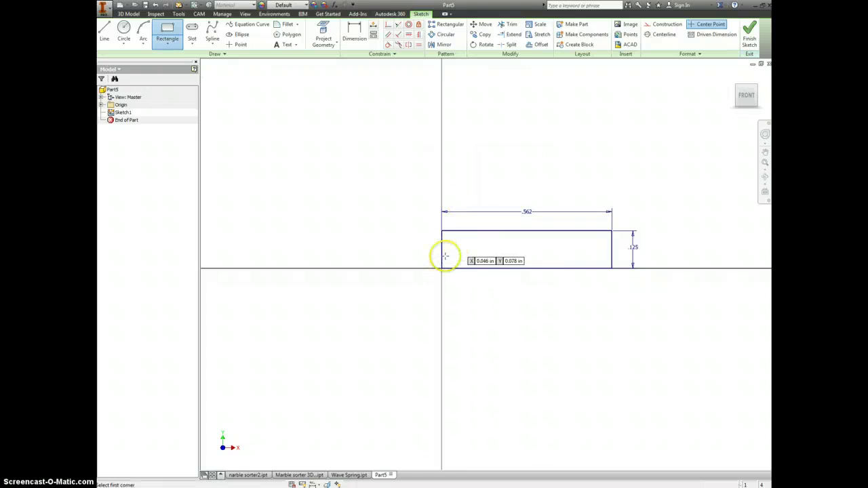
# Step: Draw a second rectangle from the origin for the screw head, .375 in high and about 0.1 in wide
pyautogui.click(441, 268)
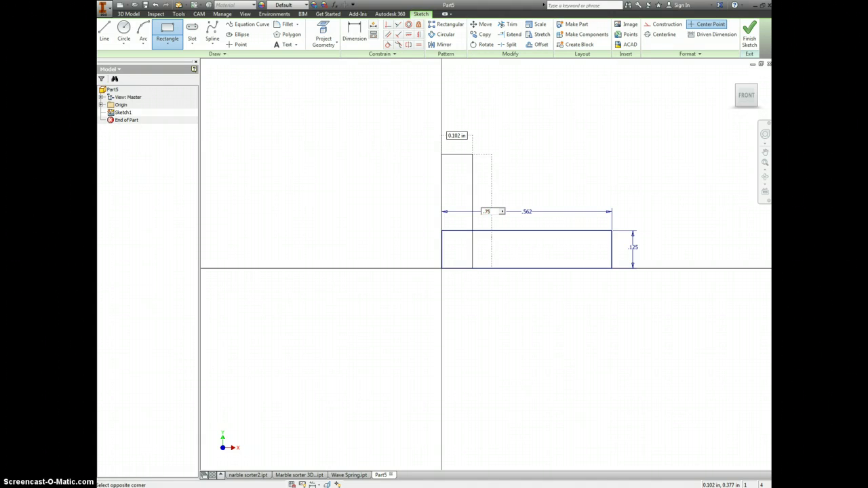
pyautogui.press('Return')
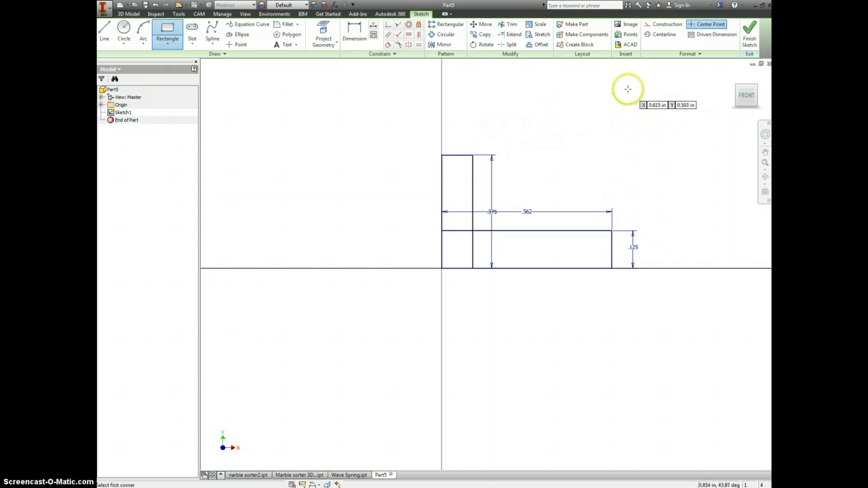
# Step: Switch to the screw drawing in Snipping Tool and mark the .188 head dimension and its extension lines in red
pyautogui.hotkey('alt', 'Tab')
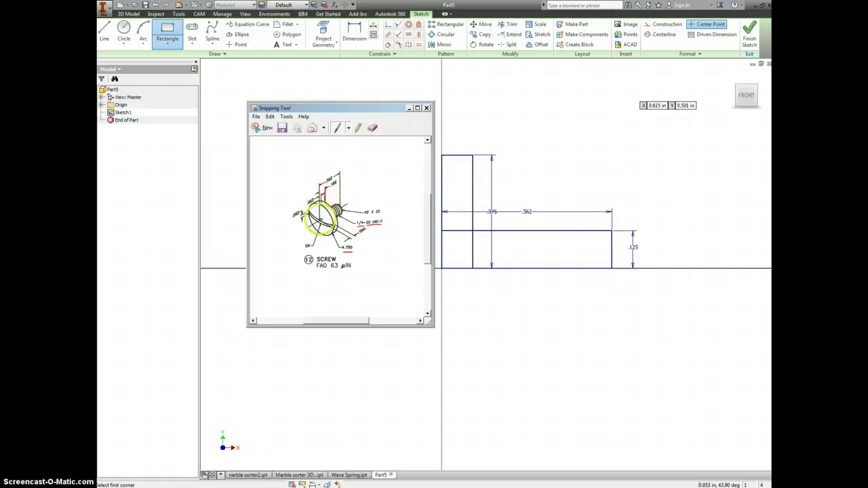
pyautogui.moveTo(322, 217); pyautogui.dragTo(322, 183)
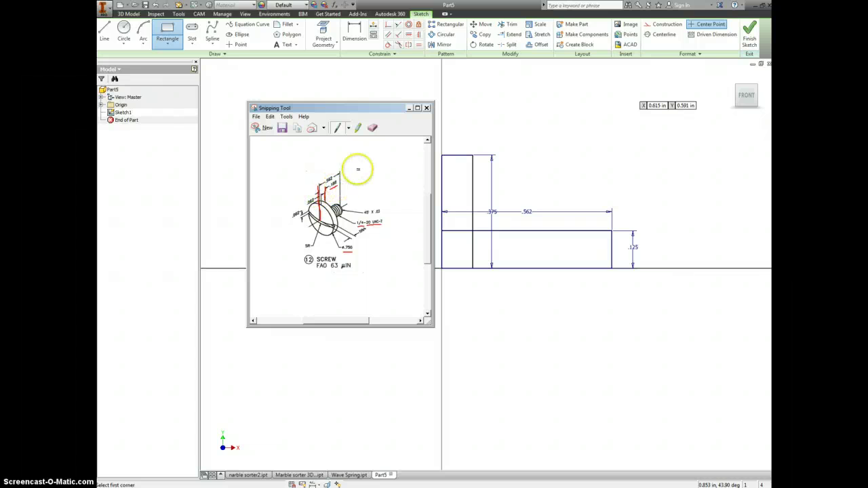
pyautogui.moveTo(346, 115); pyautogui.dragTo(771, 122)
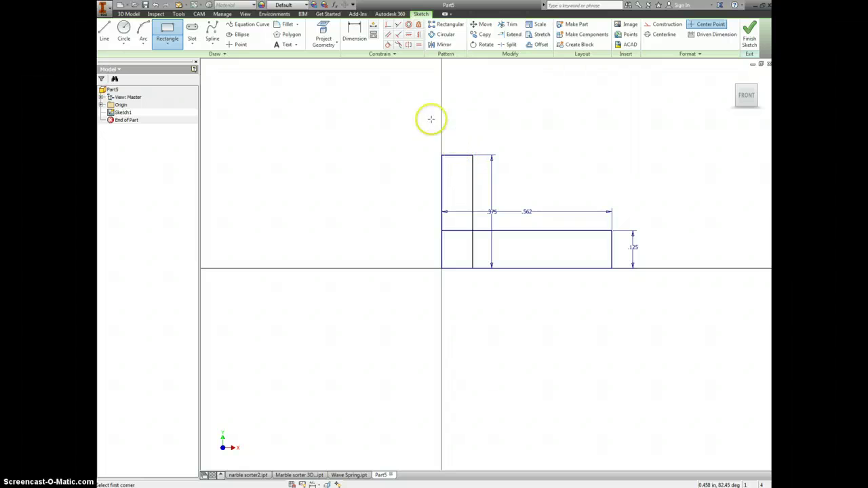
# Step: Dimension the top edge of the tall head rectangle and set its width to .188 in
pyautogui.click(352, 52)
pyautogui.click(457, 154)
pyautogui.click(458, 121)
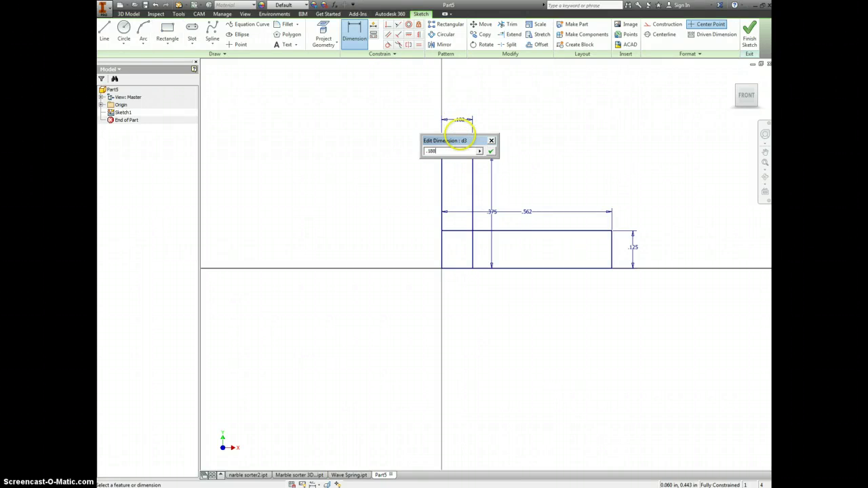
pyautogui.press('Return')
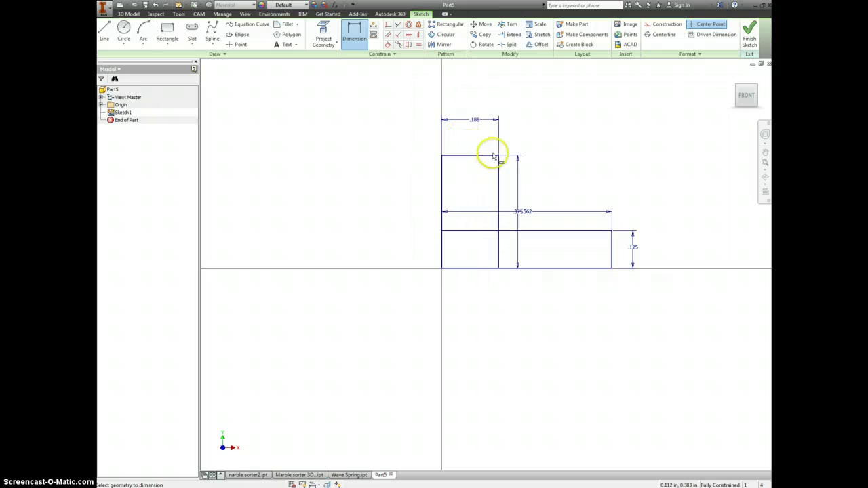
# Step: Place a point on the head rectangle's top edge and draw a three-point arc from it to the origin, radius about 0.76 in
pyautogui.click(234, 44)
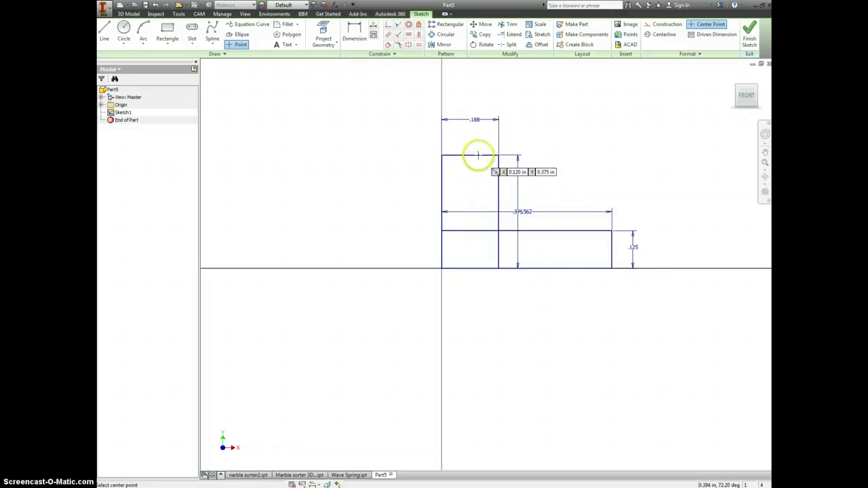
pyautogui.click(478, 155)
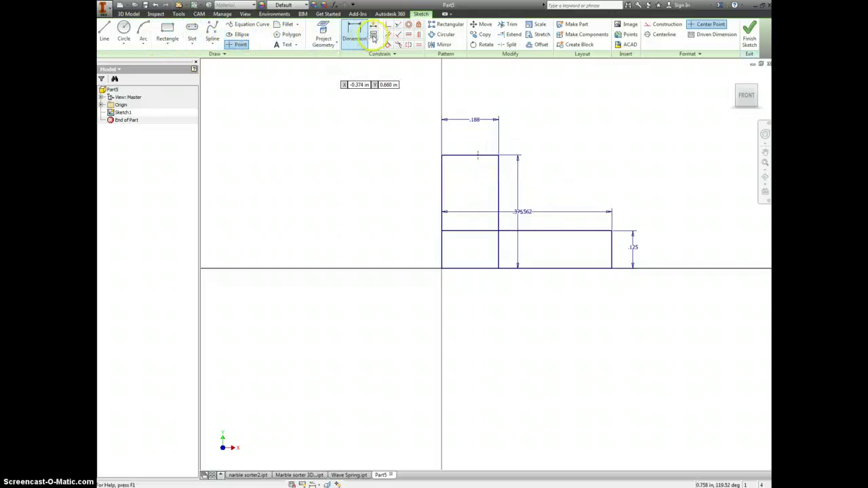
pyautogui.click(143, 31)
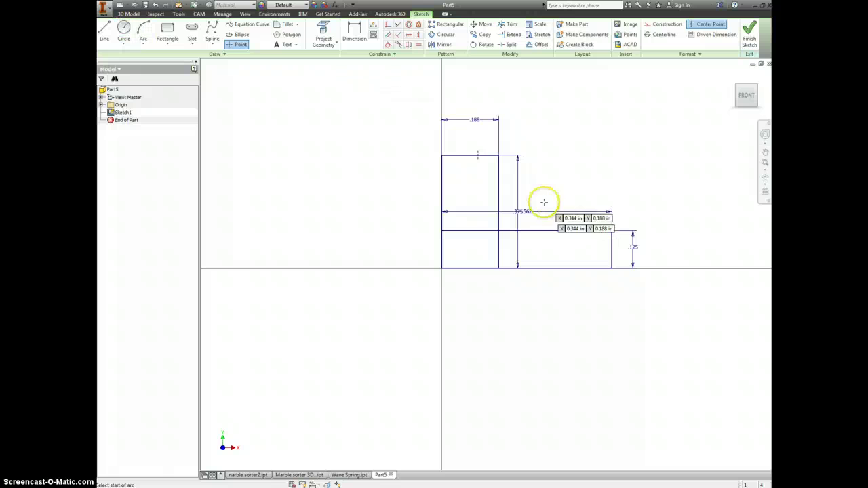
pyautogui.click(477, 156)
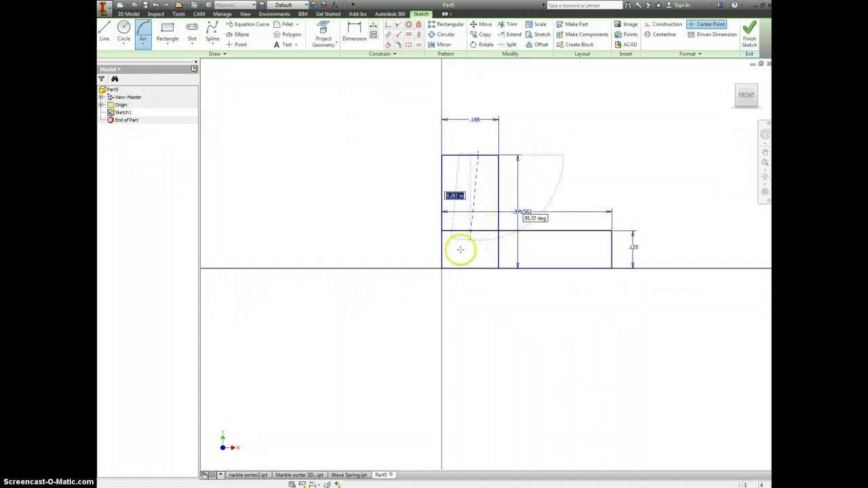
pyautogui.click(443, 267)
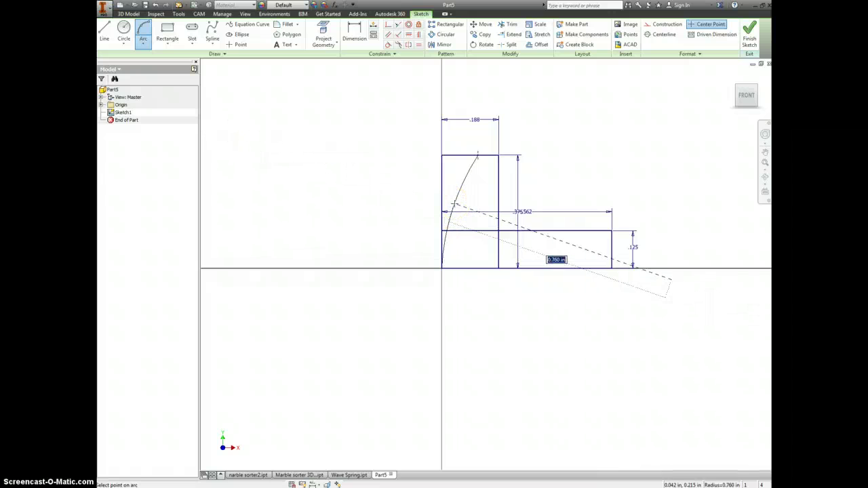
pyautogui.click(453, 190)
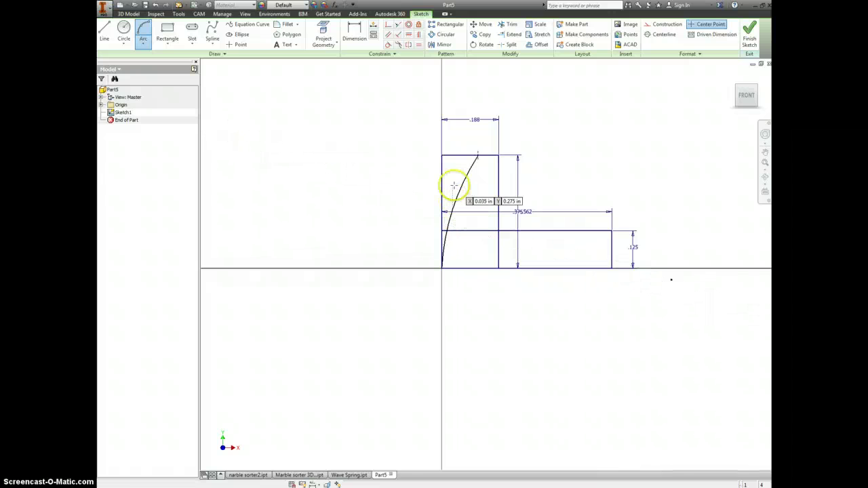
# Step: Constrain the arc tangent to the head rectangle's left vertical edge
pyautogui.click(354, 32)
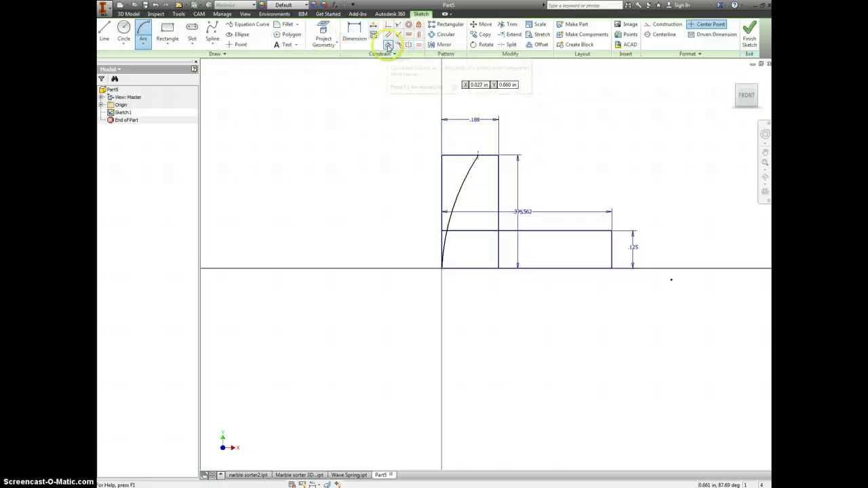
pyautogui.click(457, 194)
pyautogui.click(440, 218)
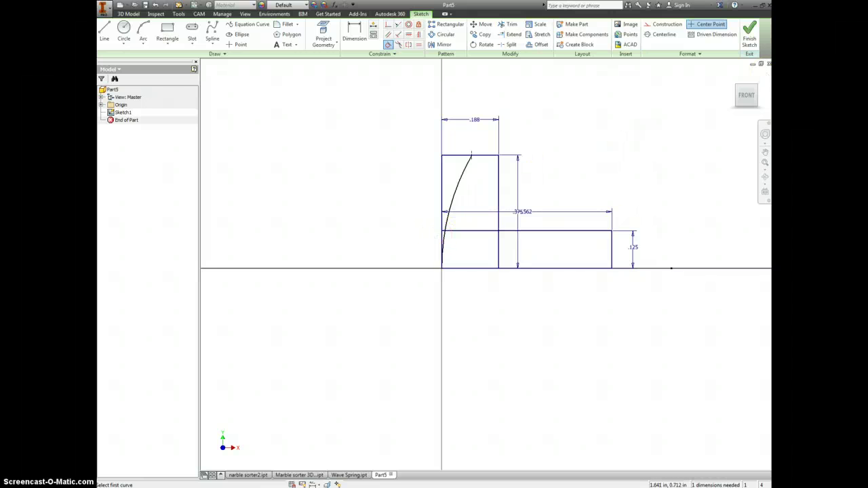
# Step: Check the dome offset in the Snipping Tool drawing and set the horizontal dimension from the origin to the arc's upper endpoint to .062 in
pyautogui.moveTo(771, 196)
pyautogui.mouseDown()
pyautogui.moveTo(384, 199)
pyautogui.moveTo(318, 118)
pyautogui.mouseUp()
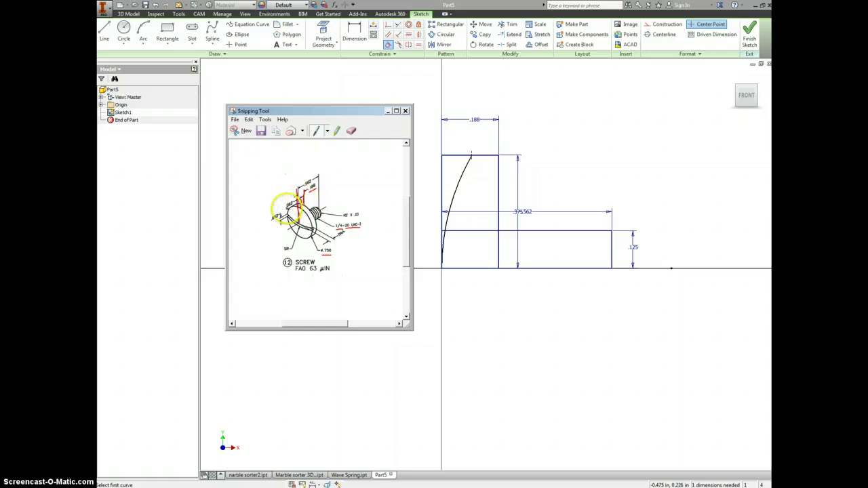
pyautogui.click(387, 110)
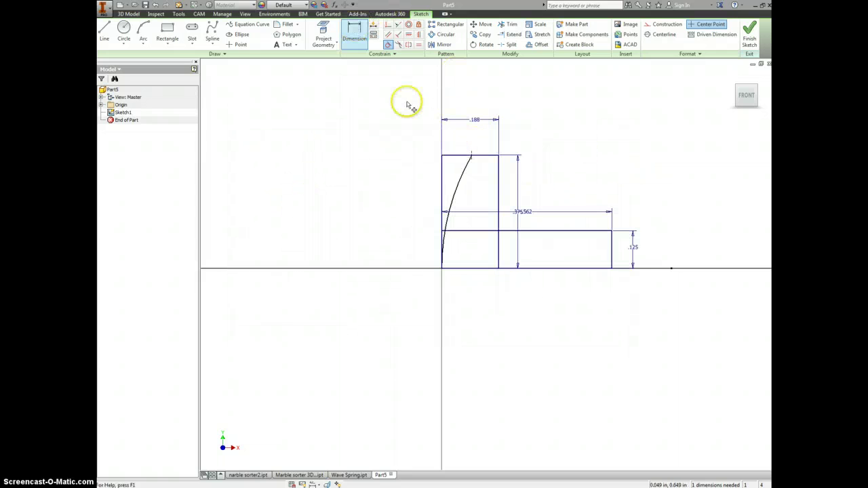
pyautogui.press('d')
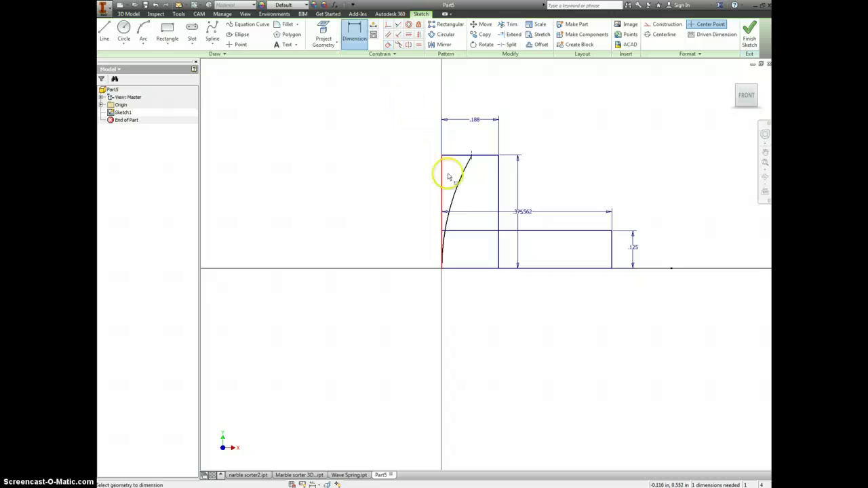
pyautogui.click(442, 270)
pyautogui.click(466, 145)
pyautogui.click(463, 141)
pyautogui.click(460, 137)
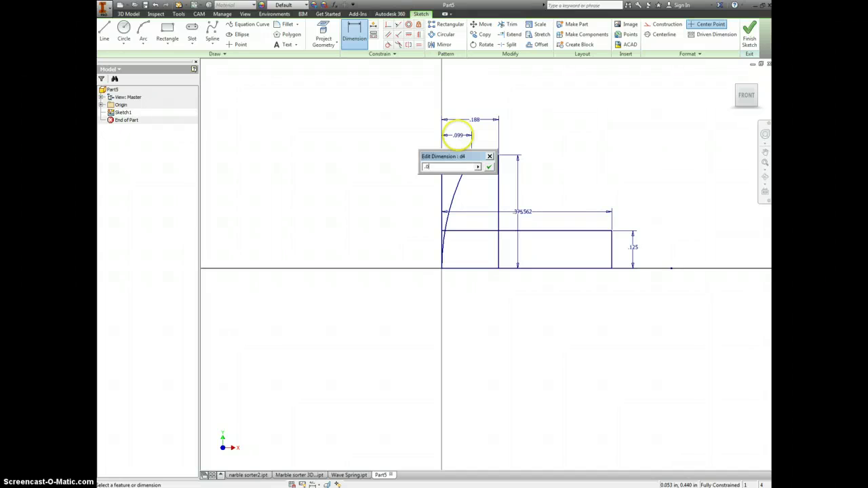
pyautogui.write('.062')
pyautogui.press('Return')
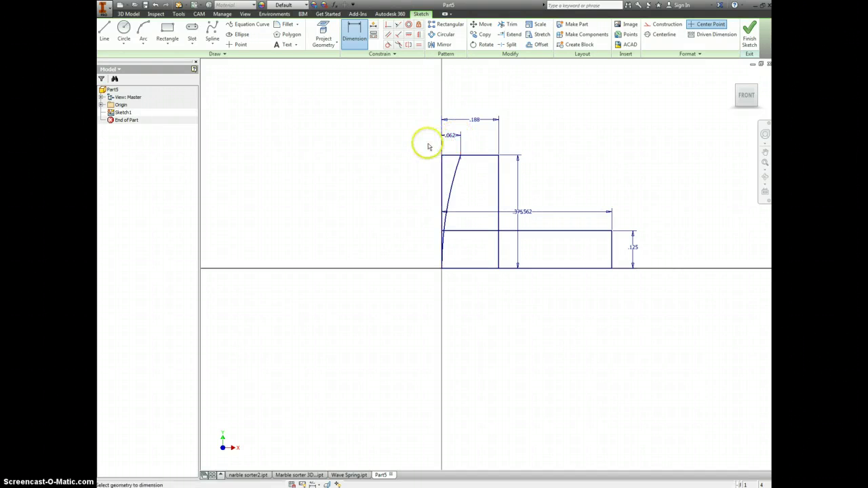
pyautogui.rightClick(429, 144)
pyautogui.click(459, 143)
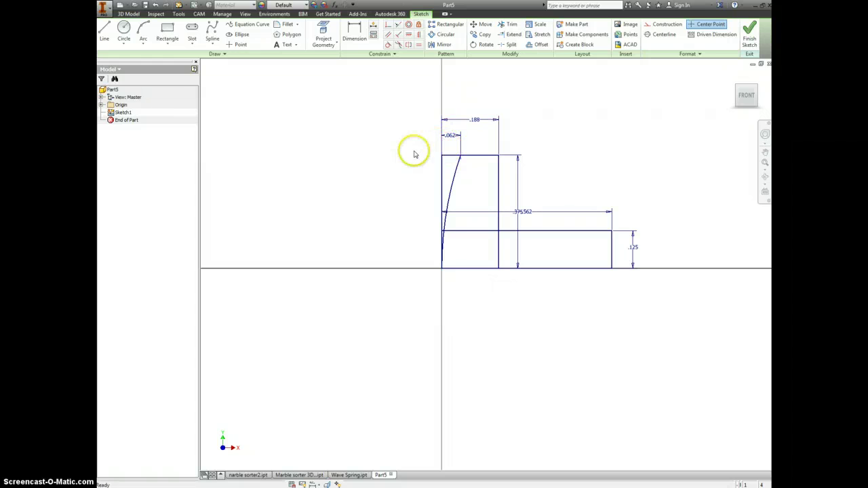
# Step: Trim the head's top edge outside the arc and convert the head rectangle's left vertical edge to construction geometry
pyautogui.rightClick(414, 156)
pyautogui.click(449, 141)
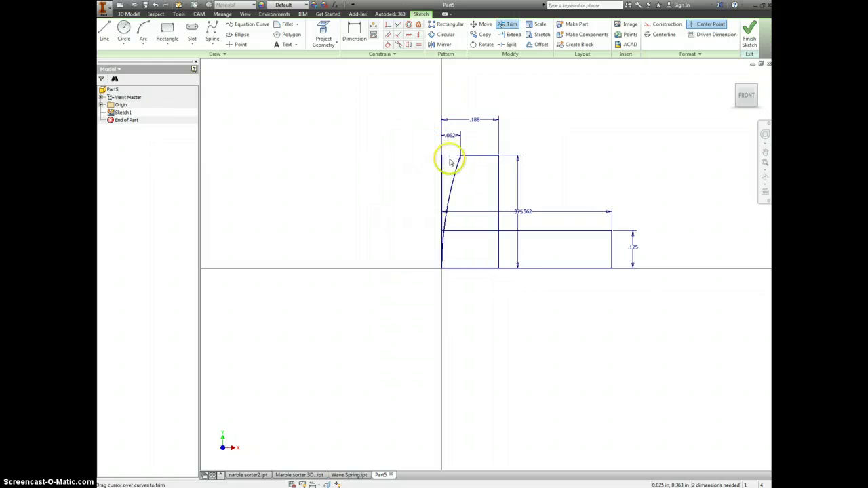
pyautogui.rightClick(409, 163)
pyautogui.click(443, 157)
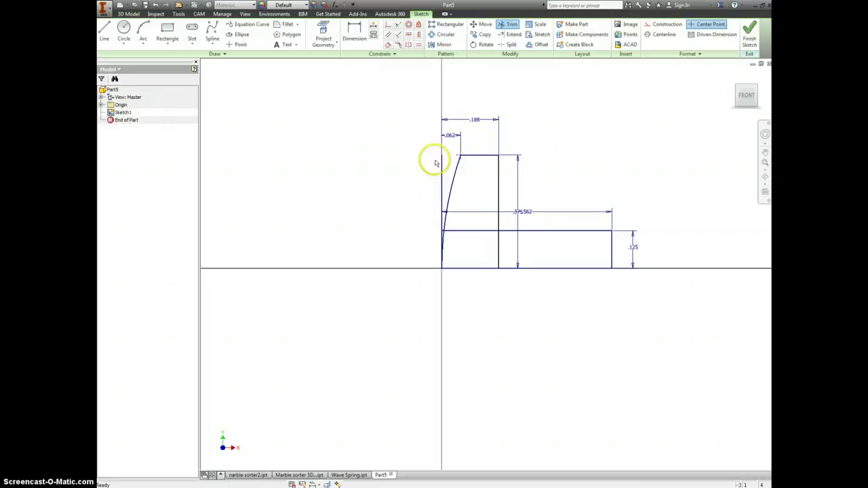
pyautogui.rightClick(420, 169)
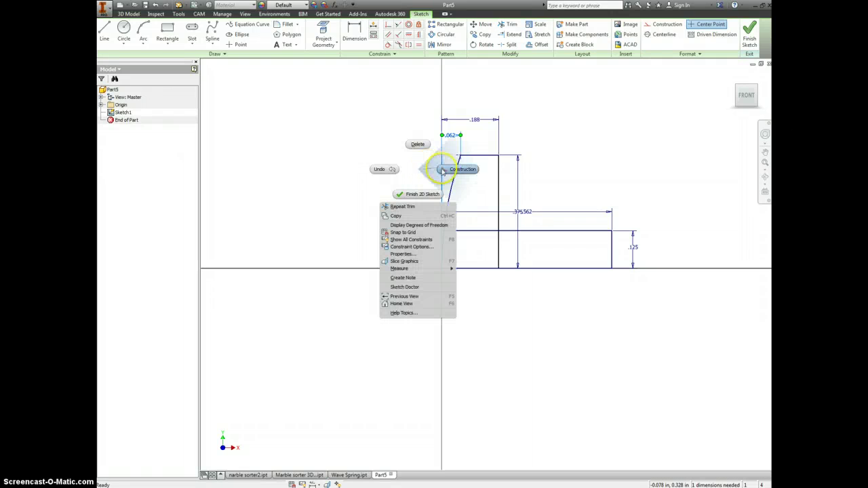
pyautogui.click(442, 171)
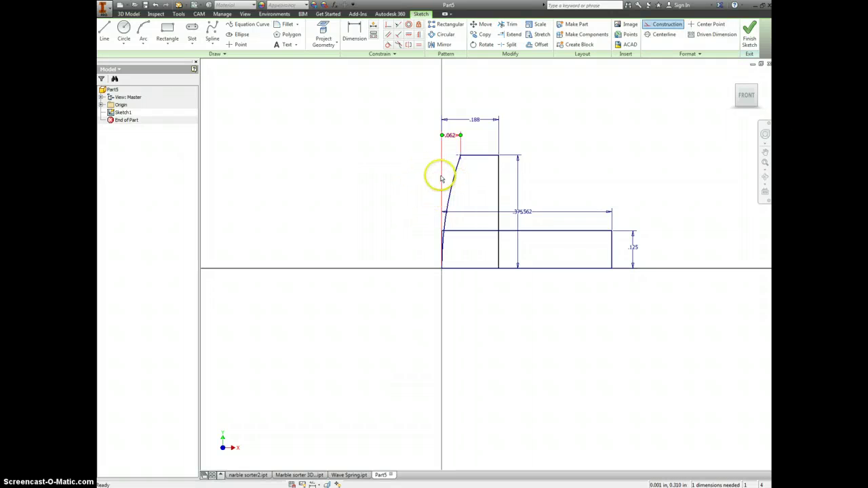
# Step: Trim the shank's top line where it crosses the head, and the head's right edge where it crosses the shank
pyautogui.scroll(3, 430, 238)
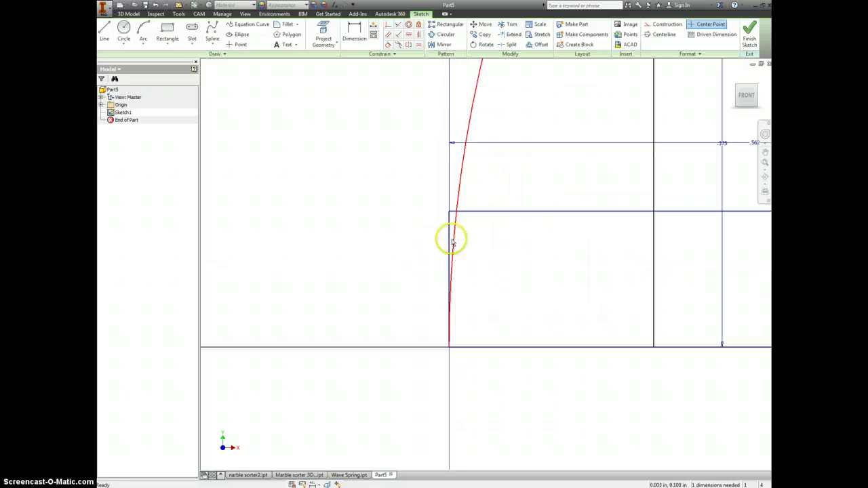
pyautogui.scroll(3, 449, 235)
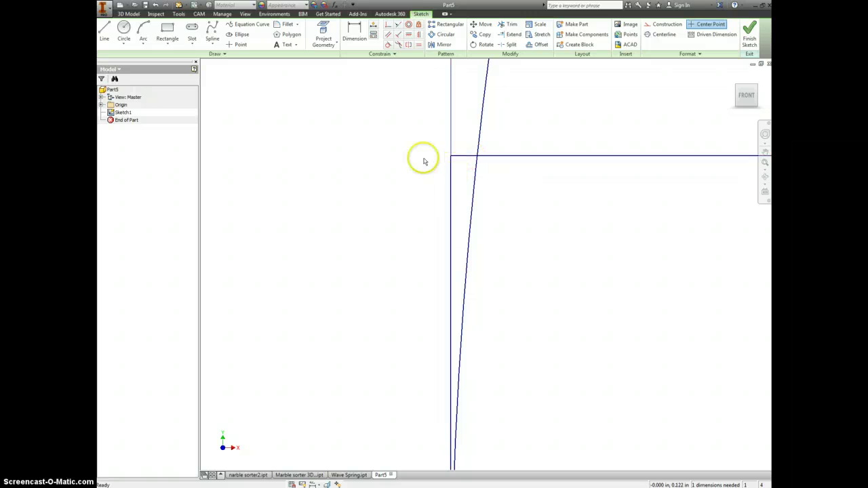
pyautogui.click(502, 24)
pyautogui.click(462, 166)
pyautogui.scroll(-3, 460, 174)
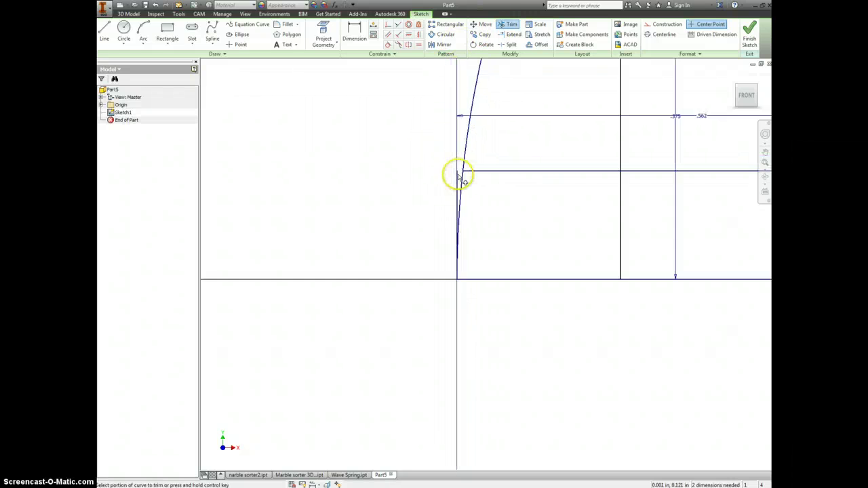
pyautogui.scroll(-2, 633, 204)
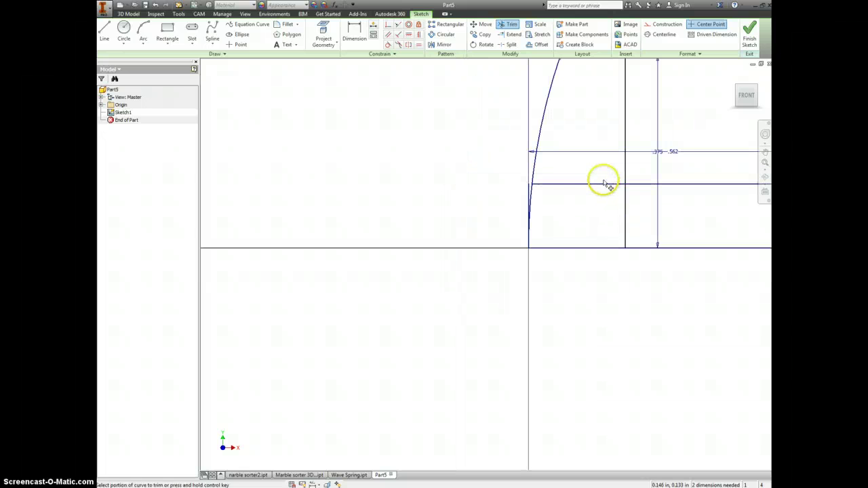
pyautogui.click(596, 184)
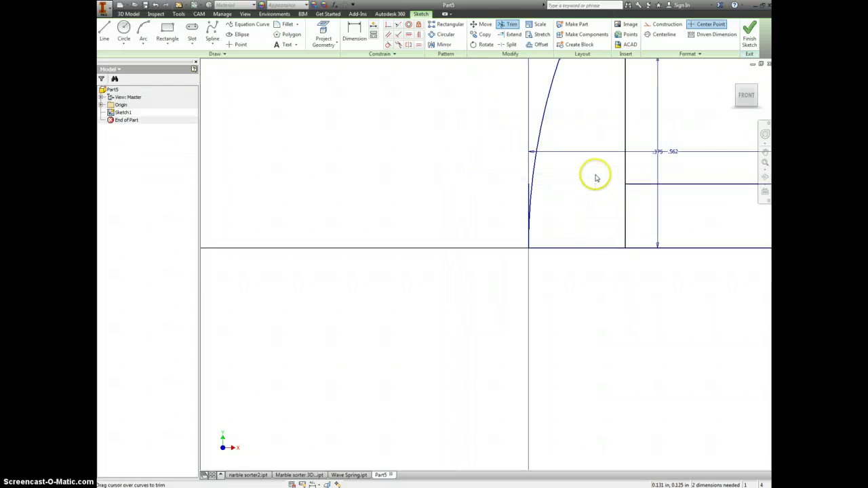
pyautogui.click(625, 200)
pyautogui.rightClick(594, 201)
pyautogui.click(620, 195)
# Step: Convert the shank rectangle's left vertical edge beside the arc to construction geometry
pyautogui.scroll(4, 529, 184)
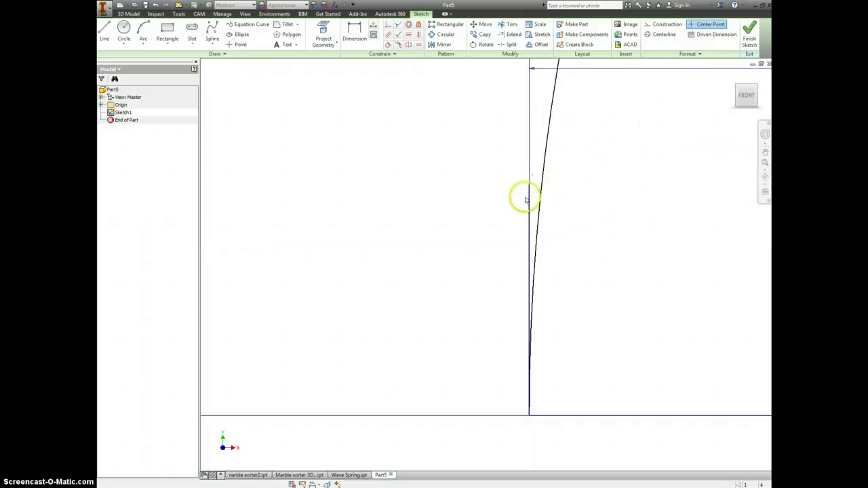
pyautogui.rightClick(489, 195)
pyautogui.click(518, 197)
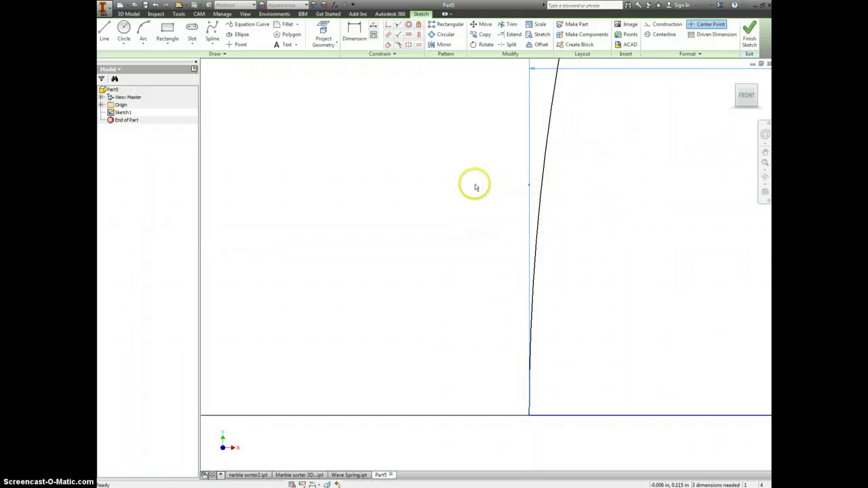
pyautogui.scroll(-3, 475, 184)
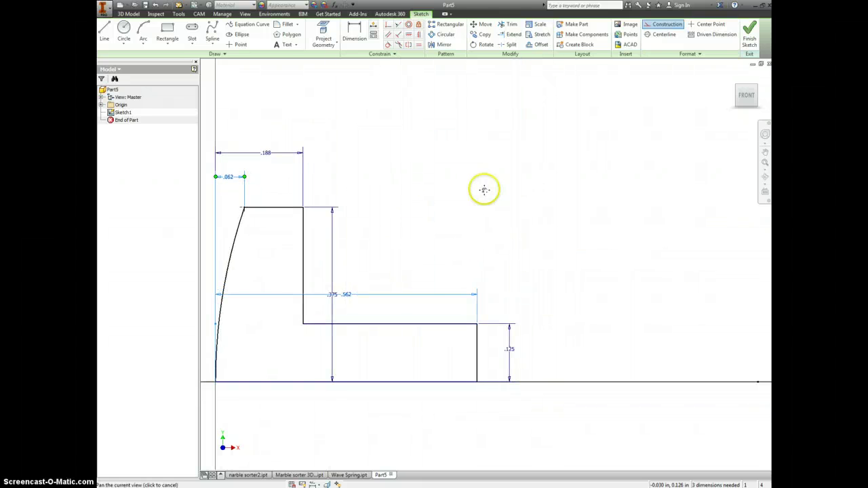
pyautogui.moveTo(389, 192); pyautogui.dragTo(483, 189, button='middle')
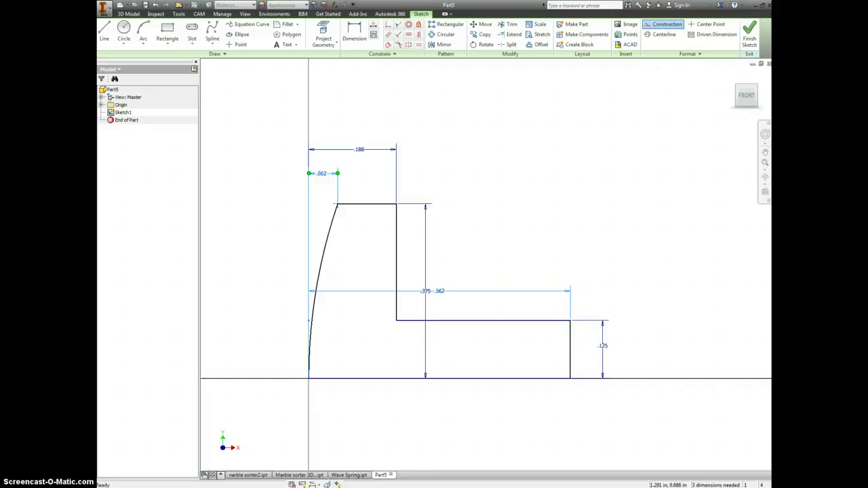
# Step: Switch to the screw drawing in Snipping Tool and underline the 45 x .03 chamfer note in red
pyautogui.moveTo(556, 213)
pyautogui.mouseDown()
pyautogui.moveTo(593, 92)
pyautogui.moveTo(551, 71)
pyautogui.mouseUp()
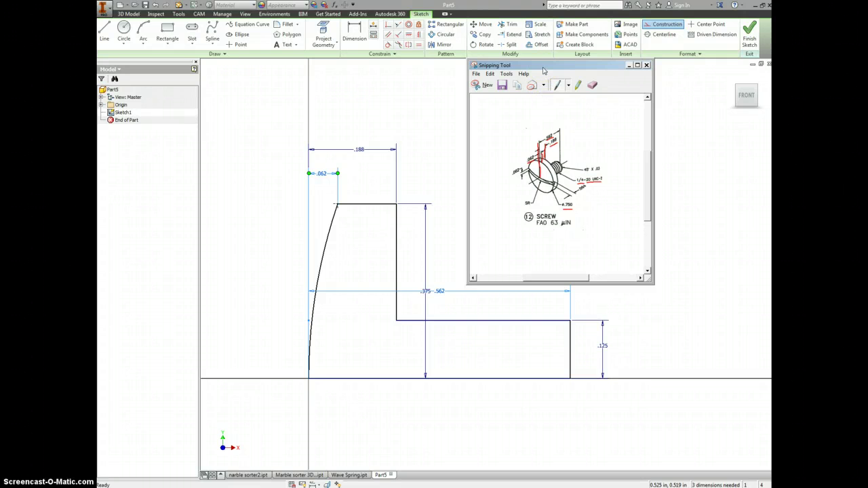
pyautogui.moveTo(541, 66)
pyautogui.mouseDown()
pyautogui.moveTo(835, 169)
pyautogui.moveTo(465, 116)
pyautogui.mouseUp()
pyautogui.scroll(-1, 500, 198)
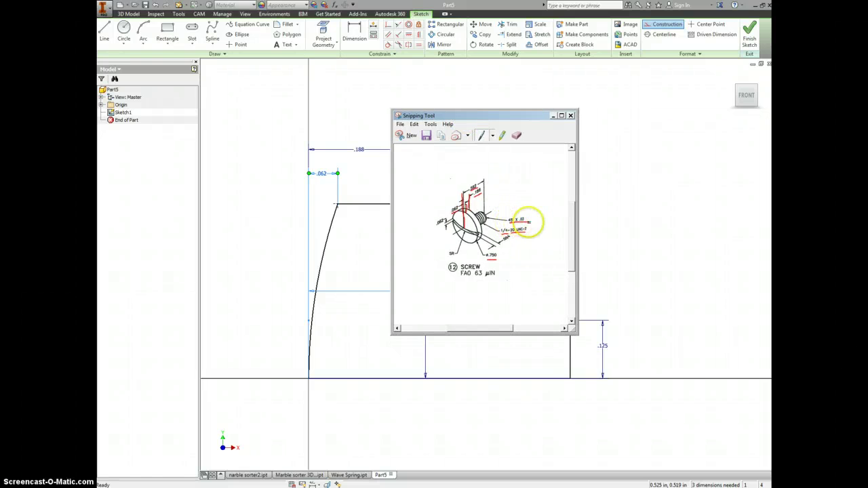
pyautogui.click(553, 115)
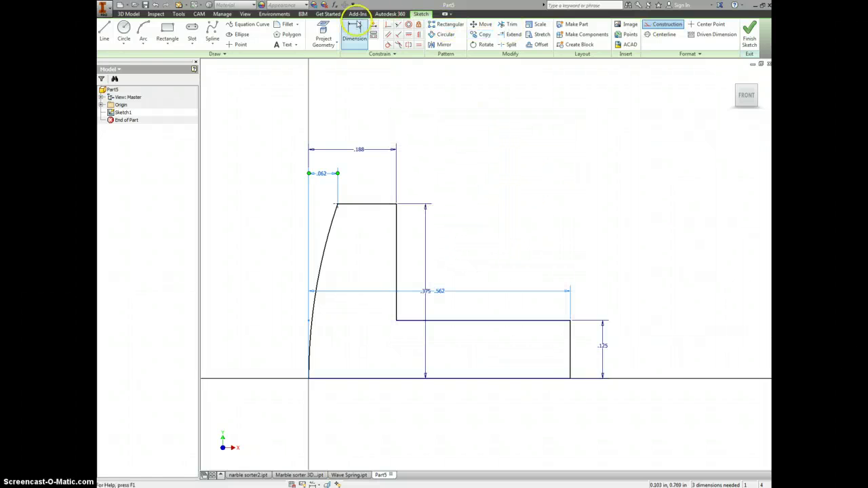
# Step: Chamfer the upper corner at the shank's free end with an equal distance of .03 in
pyautogui.click(296, 24)
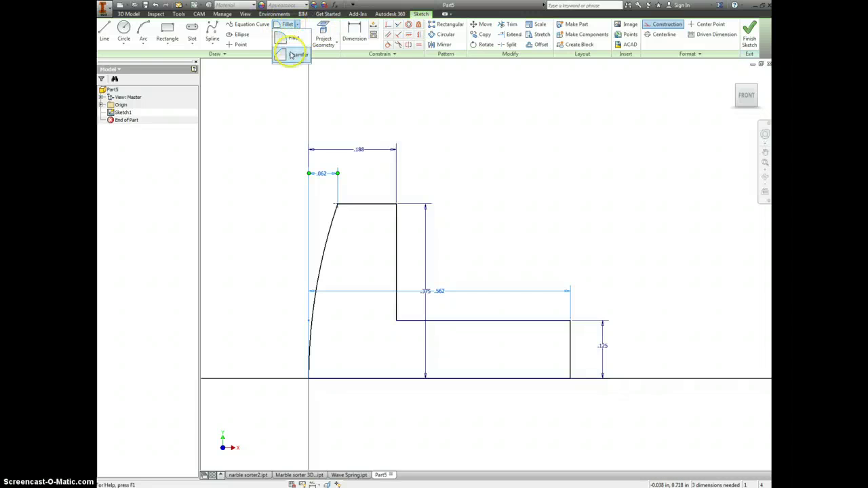
pyautogui.click(297, 54)
pyautogui.moveTo(271, 87); pyautogui.dragTo(247, 85)
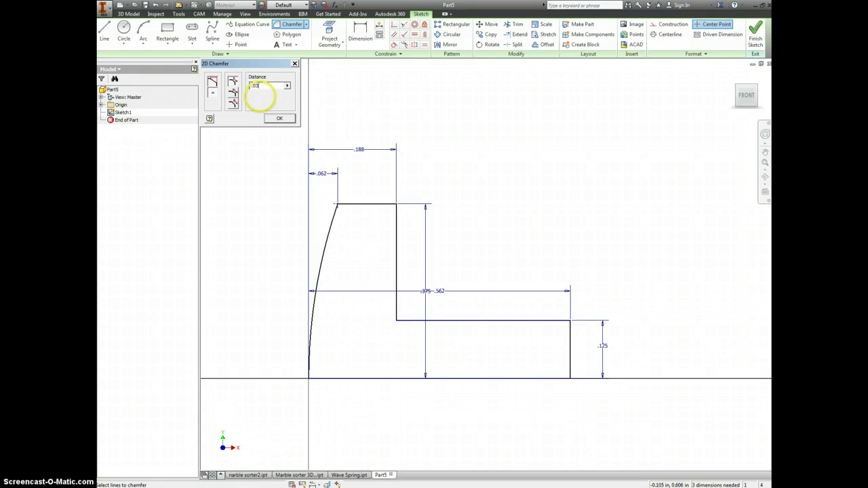
pyautogui.write('.03')
pyautogui.click(550, 320)
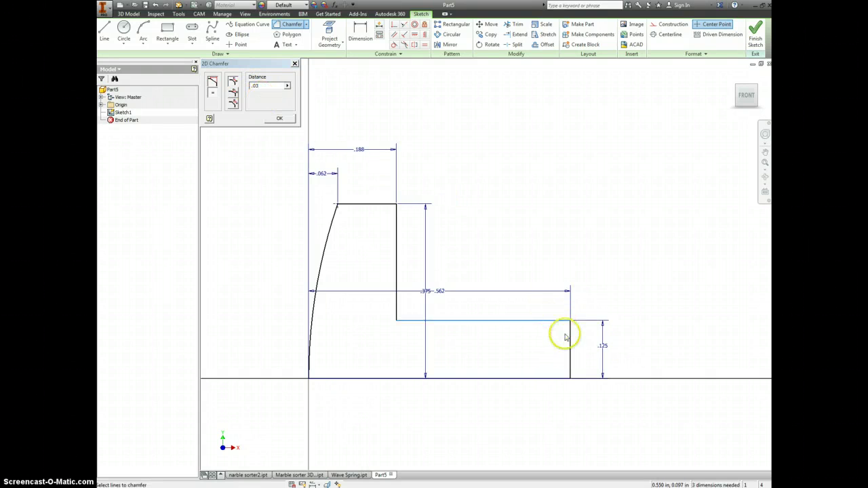
pyautogui.click(569, 341)
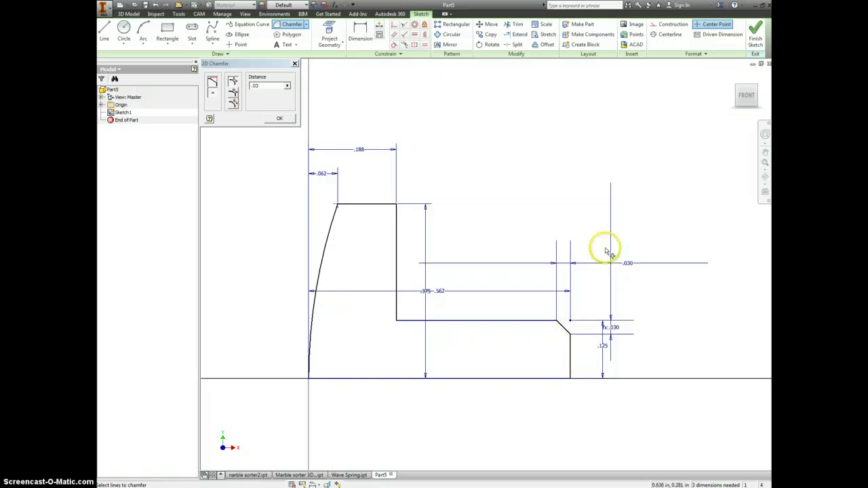
pyautogui.click(280, 118)
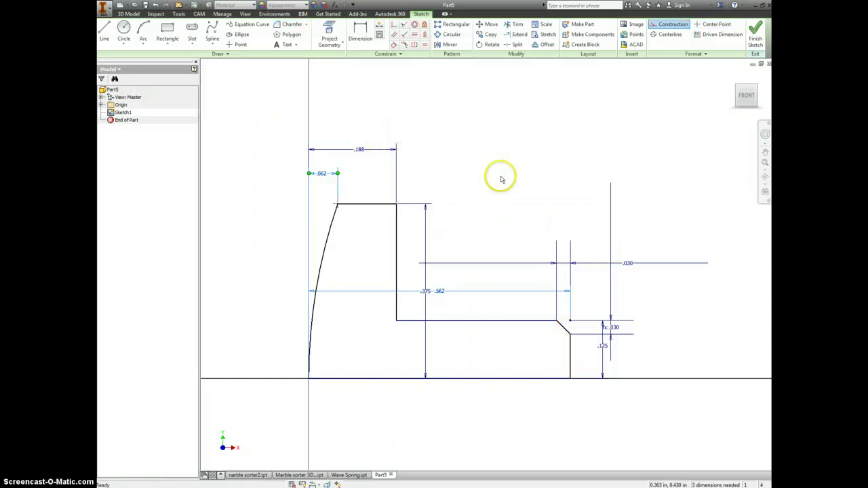
# Step: Revolve the closed half-profile a full turn about its bottom edge to form the screw body
pyautogui.press('r')
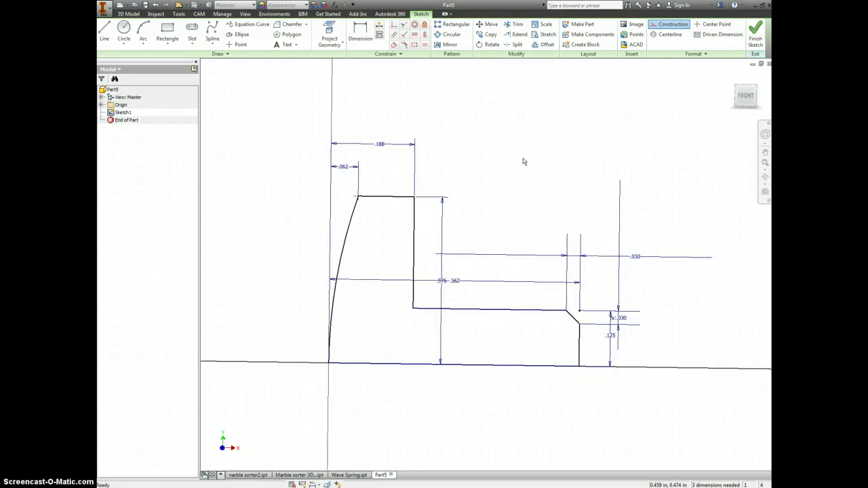
pyautogui.click(507, 226)
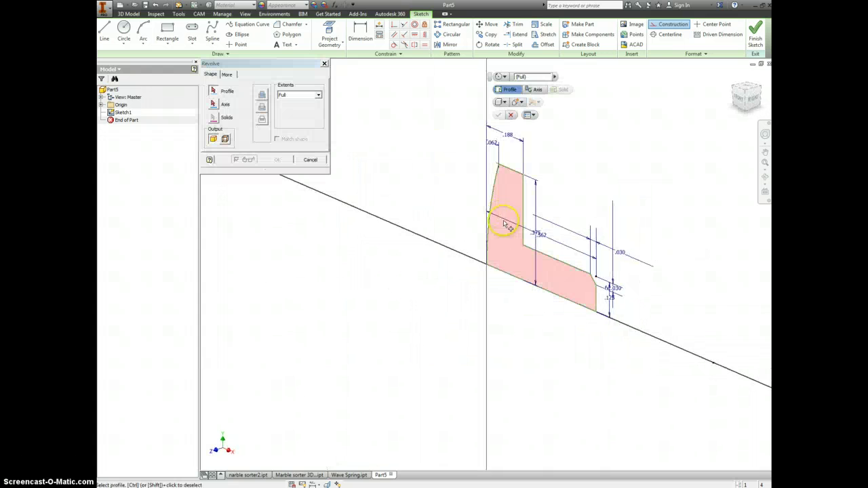
pyautogui.click(519, 272)
pyautogui.click(213, 104)
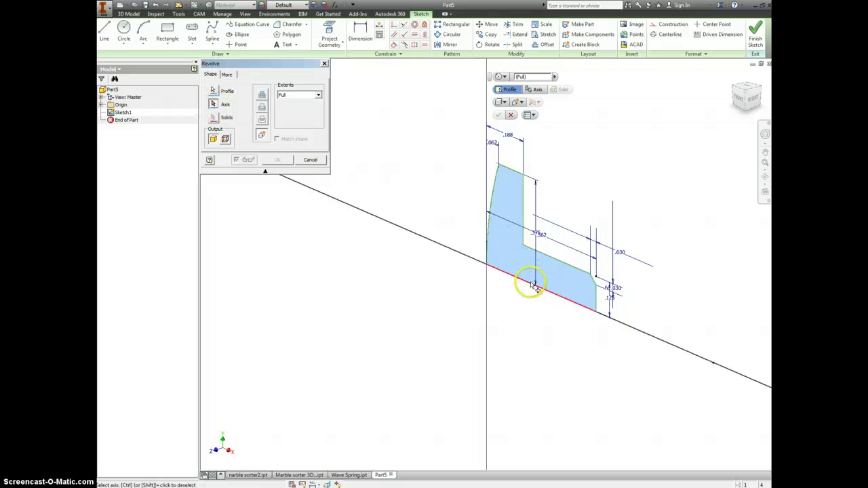
pyautogui.click(534, 289)
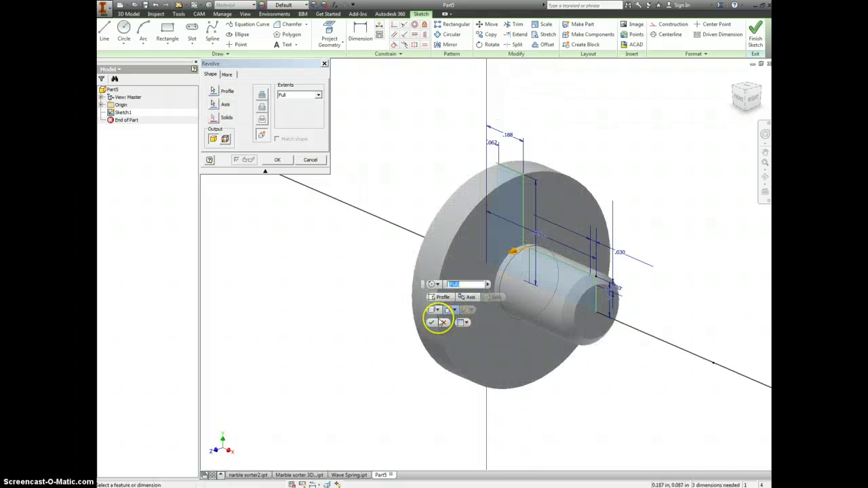
pyautogui.click(435, 323)
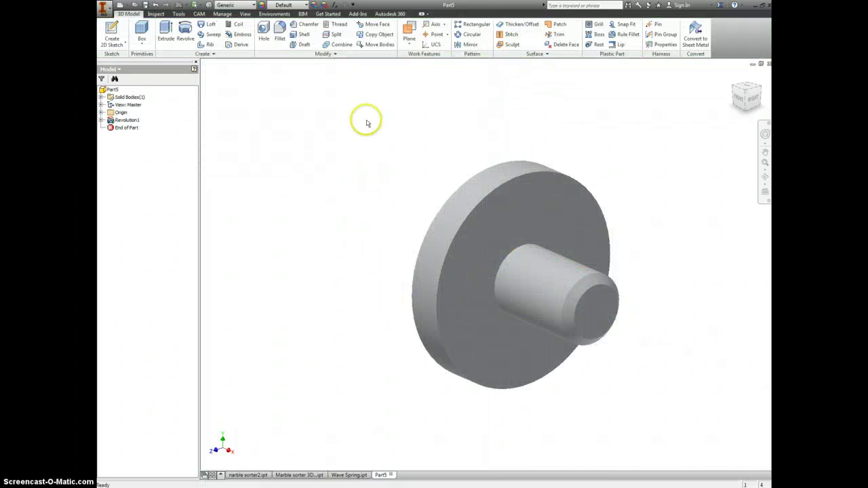
# Step: Create a work plane tangent to the screw head's cylindrical rim and parallel to the XY plane
pyautogui.click(409, 31)
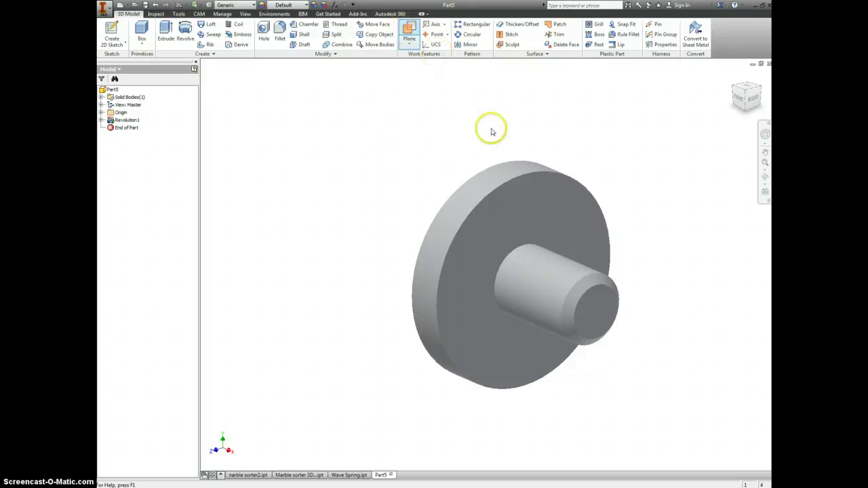
pyautogui.click(426, 281)
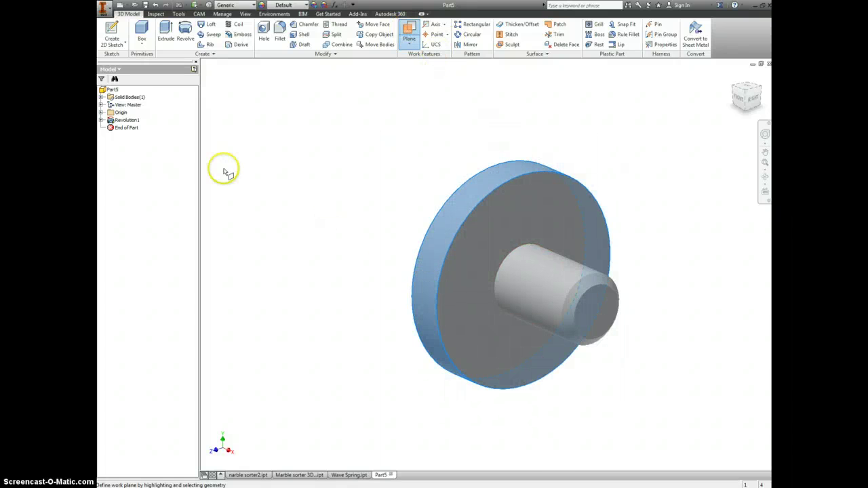
pyautogui.click(101, 113)
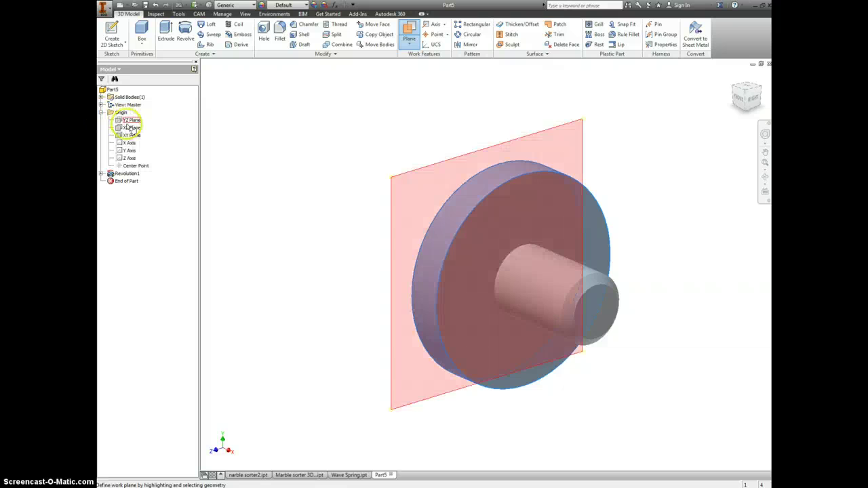
pyautogui.click(130, 136)
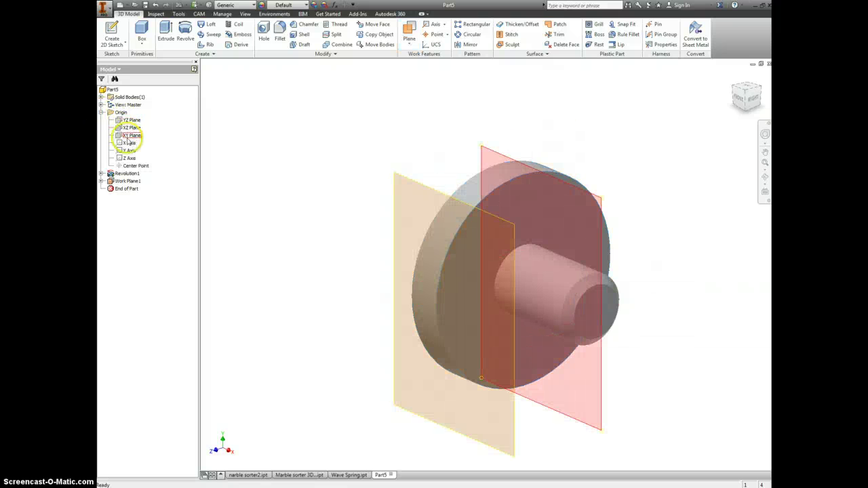
# Step: Start a sketch on the tangent work plane and draw a rectangle about .12 in high straddling the dome's apex
pyautogui.rightClick(428, 191)
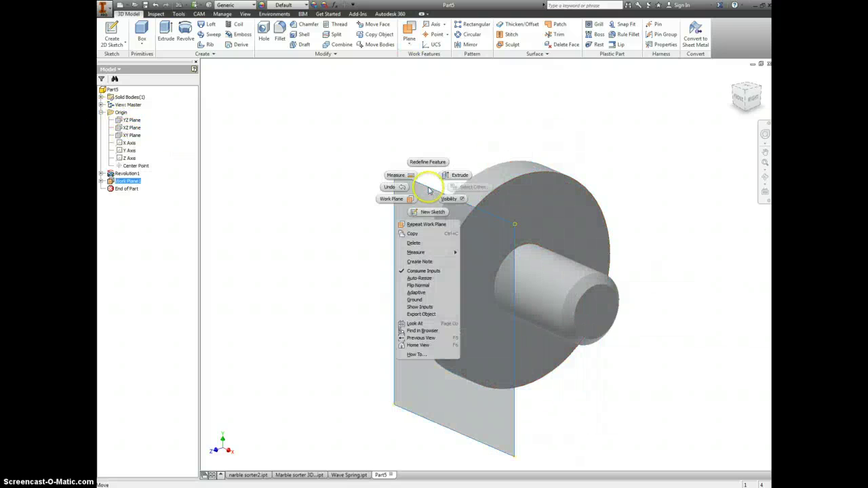
pyautogui.click(431, 216)
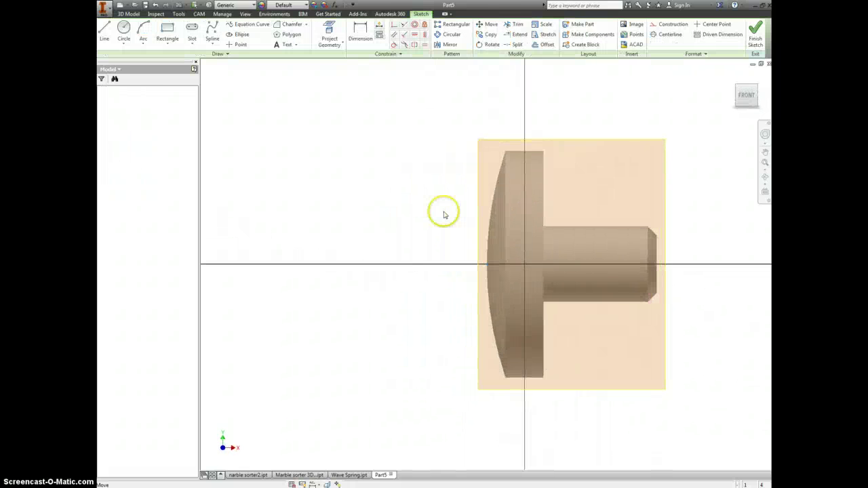
pyautogui.rightClick(352, 89)
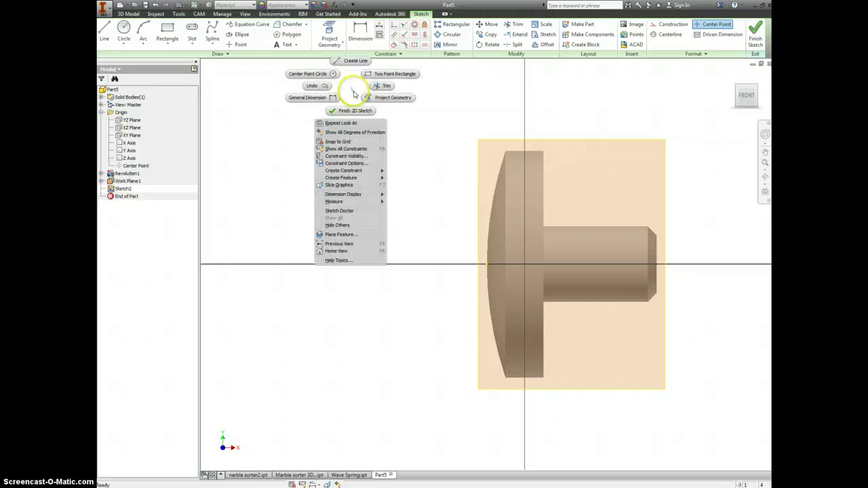
pyautogui.click(386, 74)
pyautogui.click(466, 247)
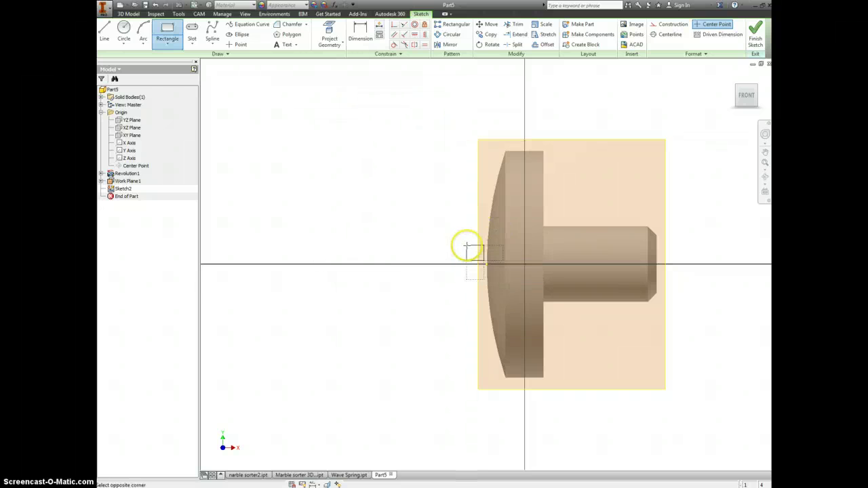
pyautogui.click(499, 283)
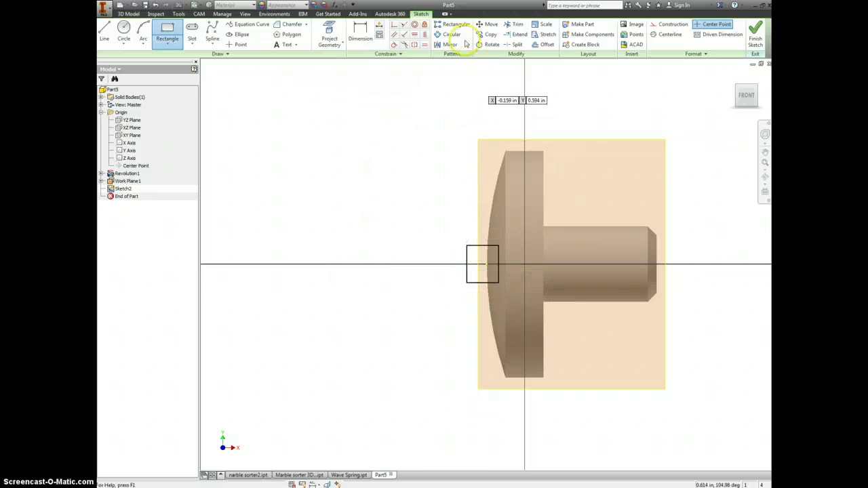
# Step: Align the midpoint of the rectangle's outer edge horizontally with the screw axis and set the rectangle's height to .062 in
pyautogui.click(414, 33)
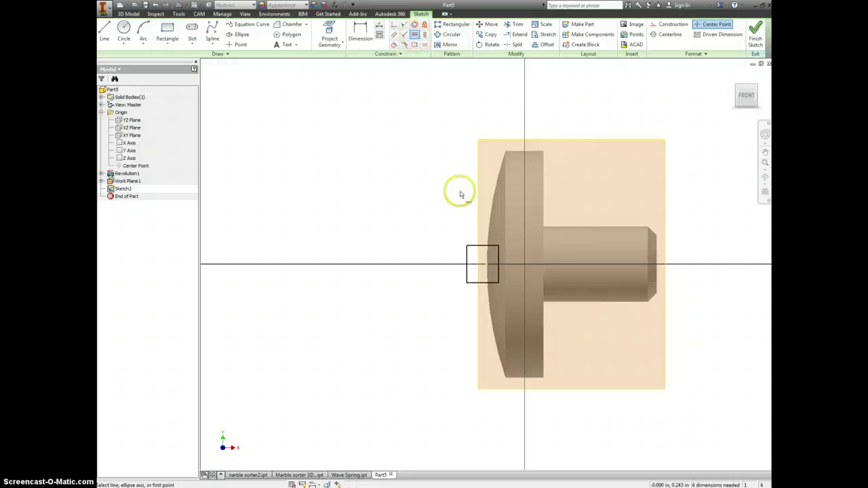
pyautogui.click(468, 264)
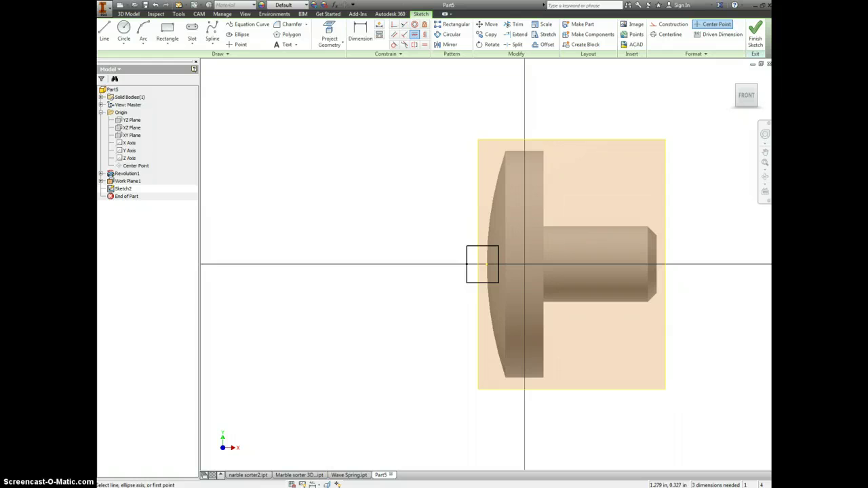
pyautogui.press('d')
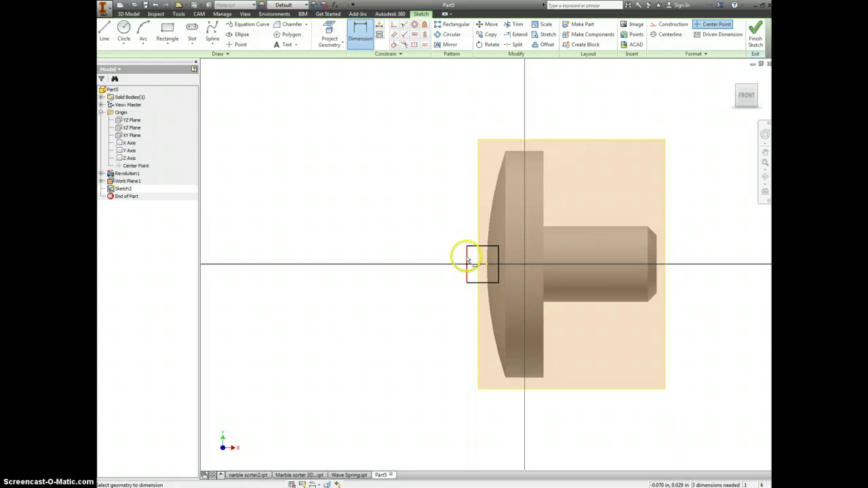
pyautogui.click(466, 262)
pyautogui.click(452, 259)
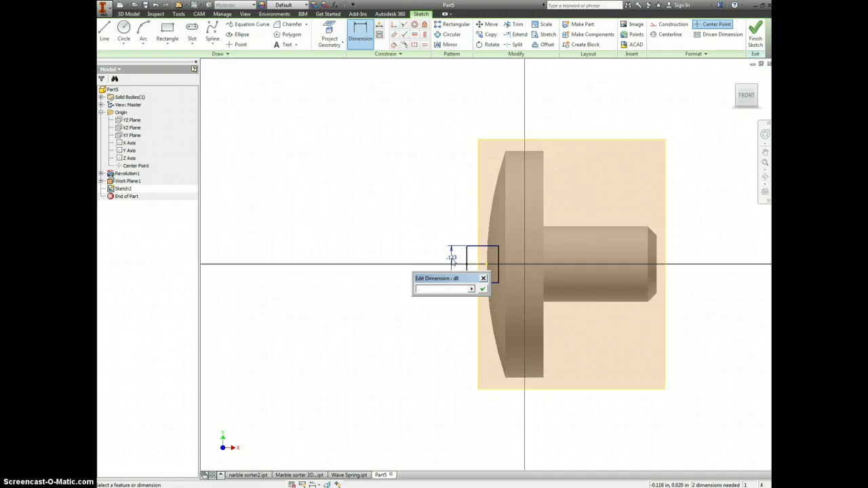
pyautogui.write('.062')
pyautogui.press('Return')
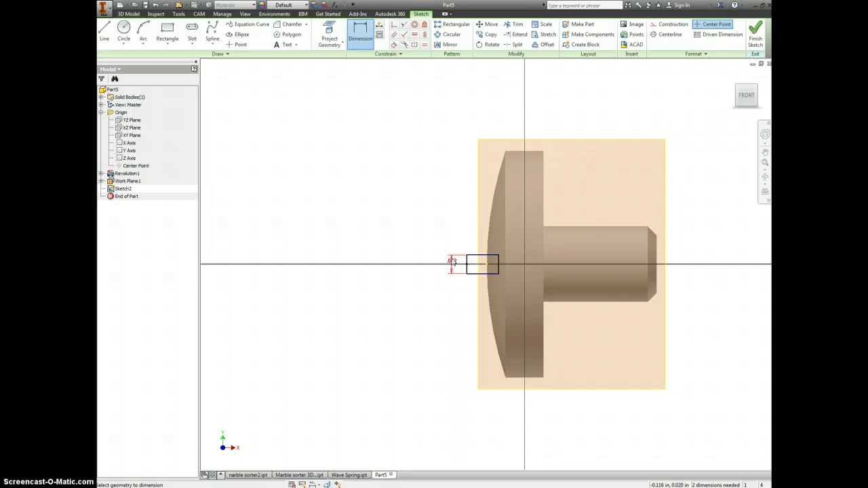
# Step: Set the slot depth from the dome's apex to .094 in, check the Snipping Tool screw drawing, and finish the sketch
pyautogui.click(502, 265)
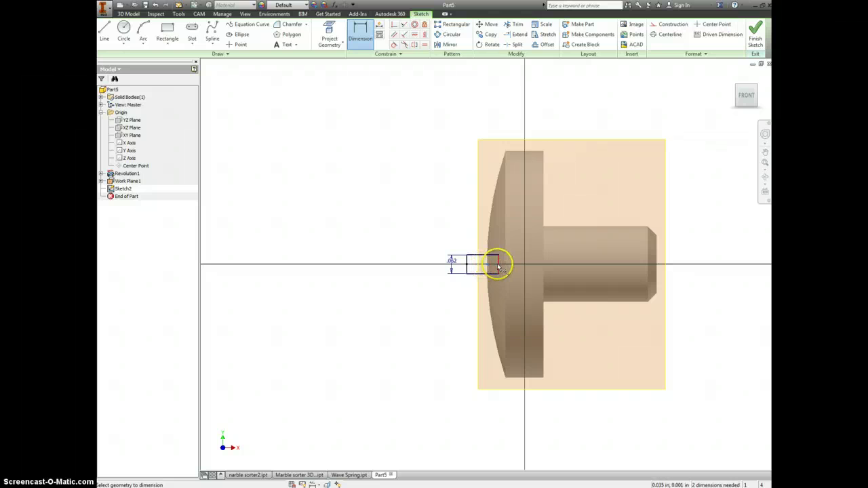
pyautogui.click(499, 267)
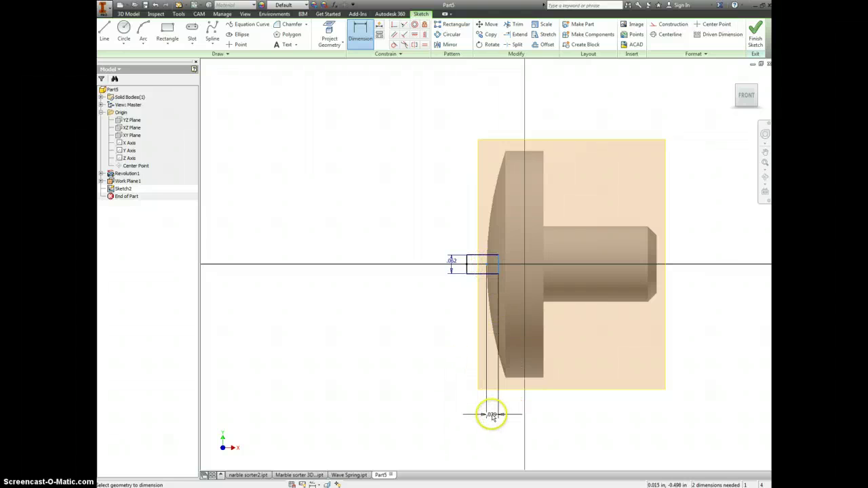
pyautogui.click(496, 402)
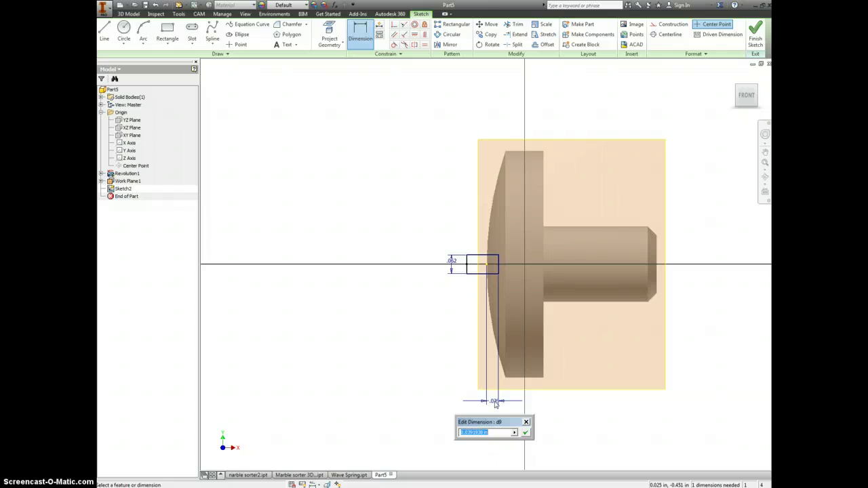
pyautogui.press('Return')
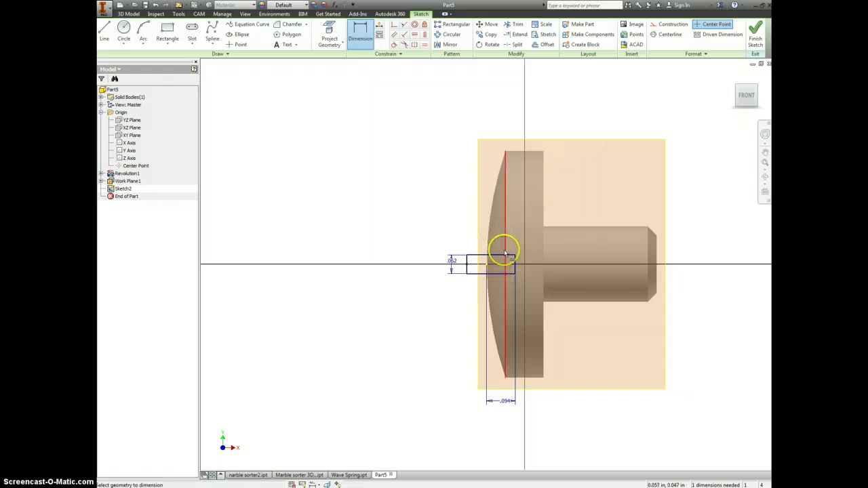
pyautogui.moveTo(513, 213); pyautogui.dragTo(348, 81)
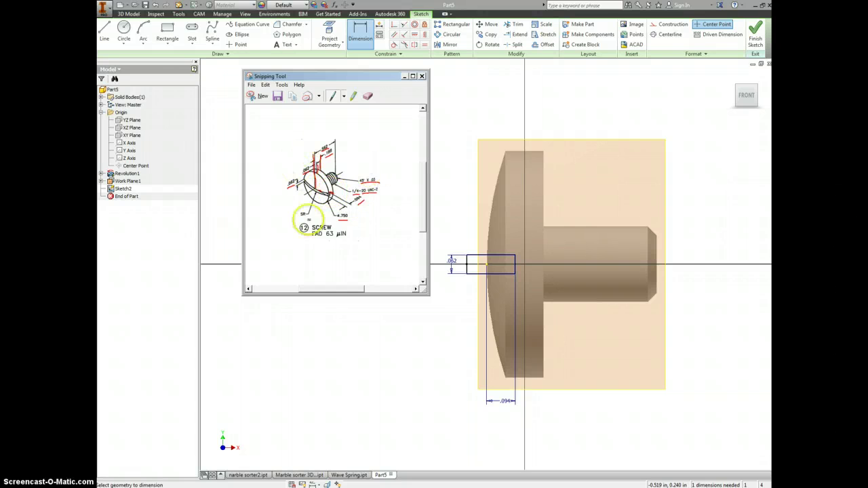
pyautogui.click(404, 76)
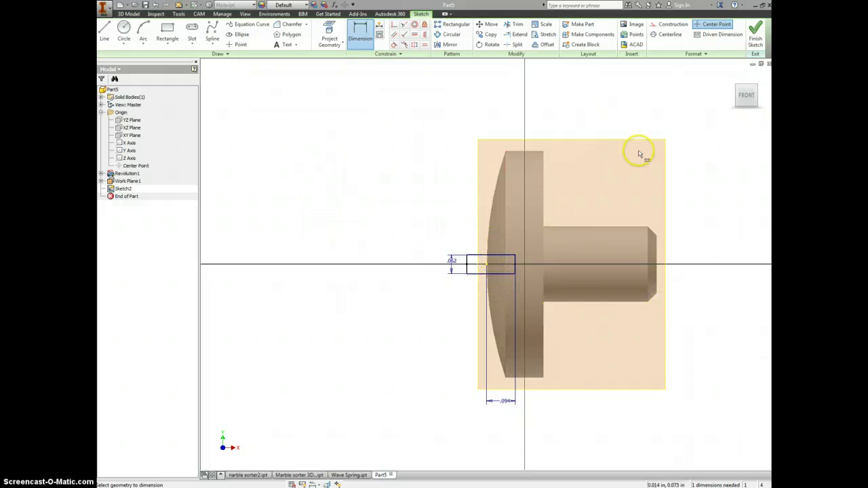
pyautogui.click(756, 39)
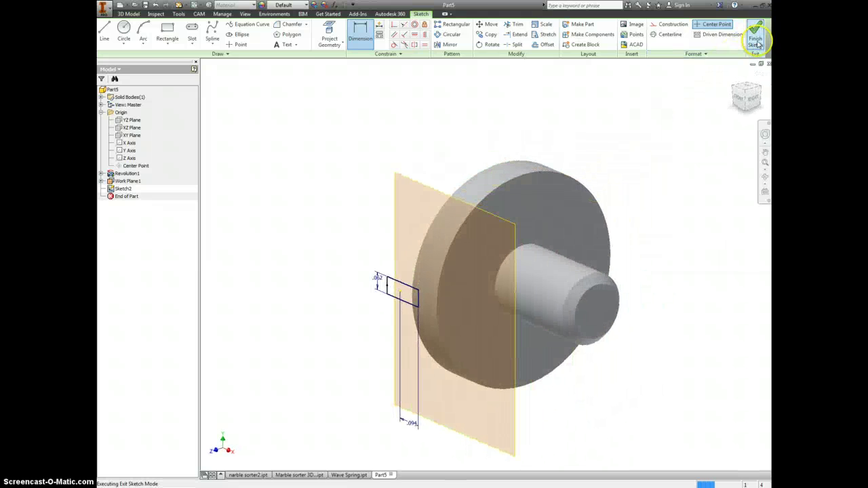
# Step: Cut the slot rectangle through the head with an Extrude using the All extent, directed into the screw body
pyautogui.press('e')
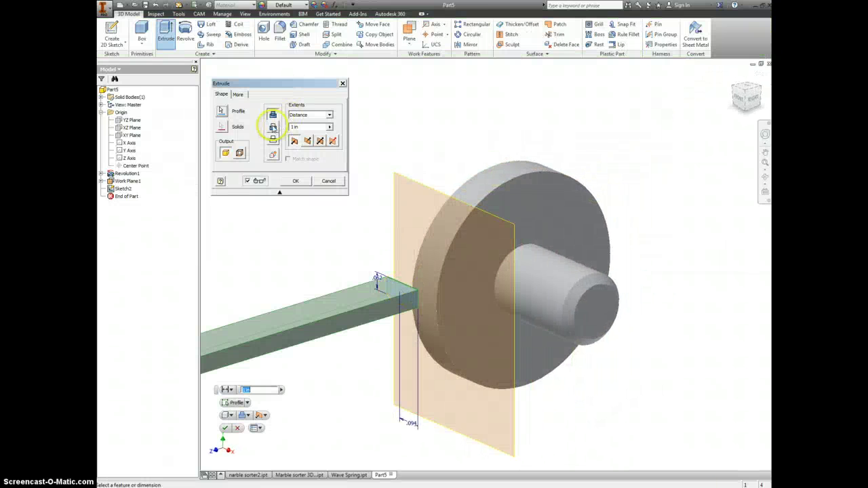
pyautogui.click(272, 127)
pyautogui.click(309, 115)
pyautogui.click(307, 155)
pyautogui.click(304, 182)
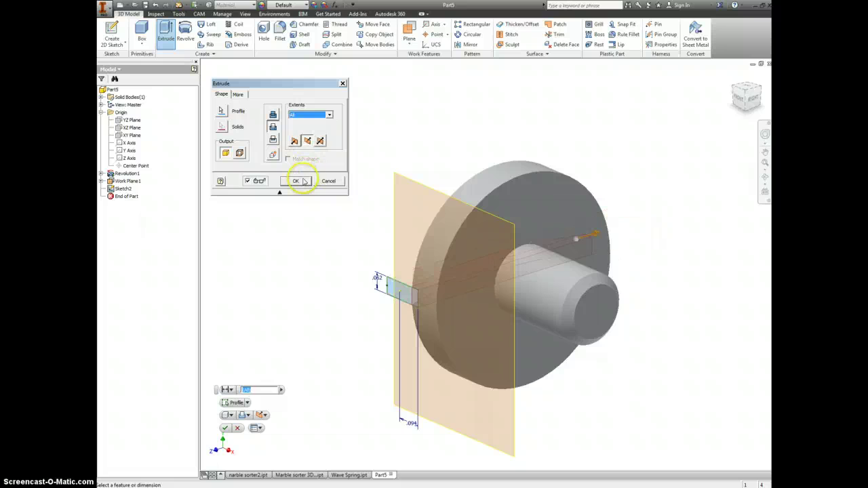
# Step: Turn the model to show the slotted face and hide the tangent work plane
pyautogui.click(735, 88)
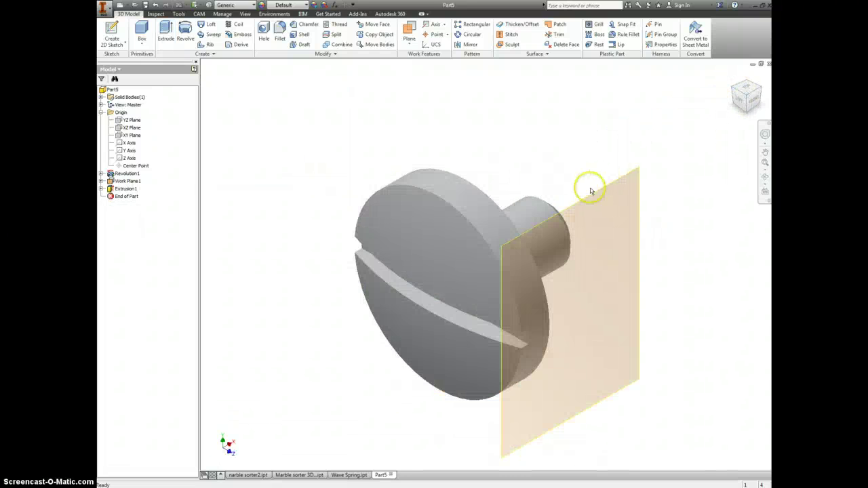
pyautogui.click(594, 193)
pyautogui.rightClick(597, 194)
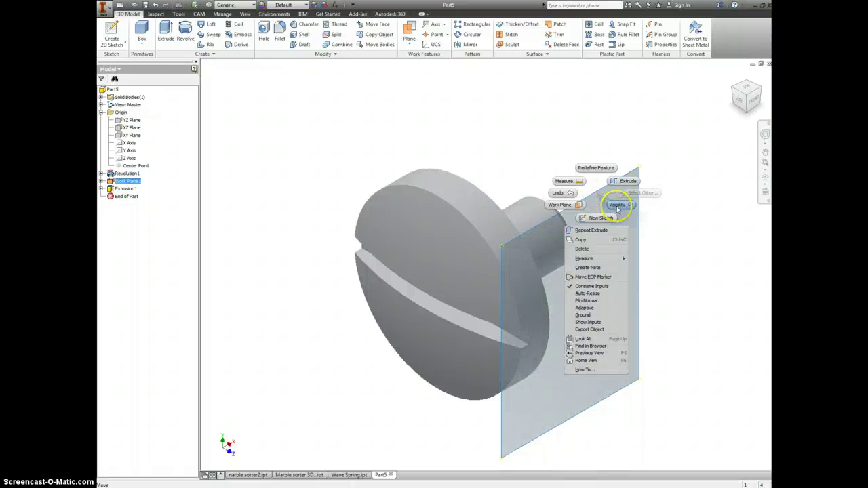
pyautogui.press('Escape')
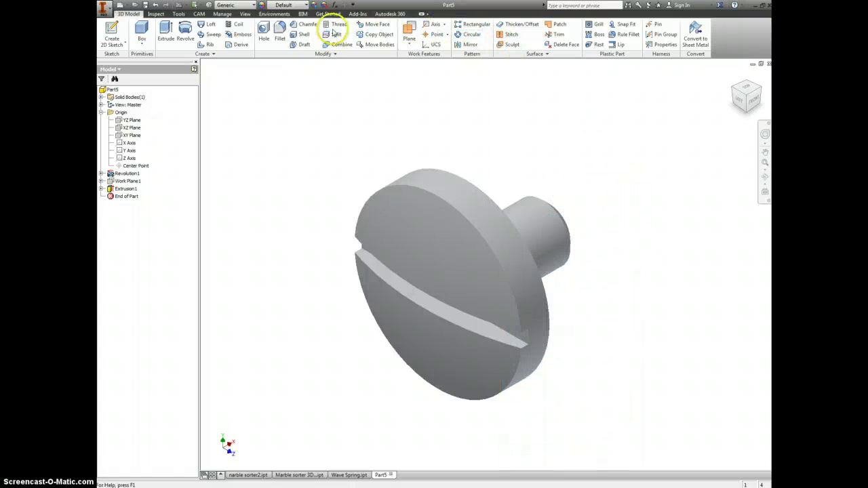
# Step: Add a full-length, right-hand ANSI Unified 1/4-20 UNC thread, class 2A, to the shank's cylindrical face
pyautogui.click(337, 26)
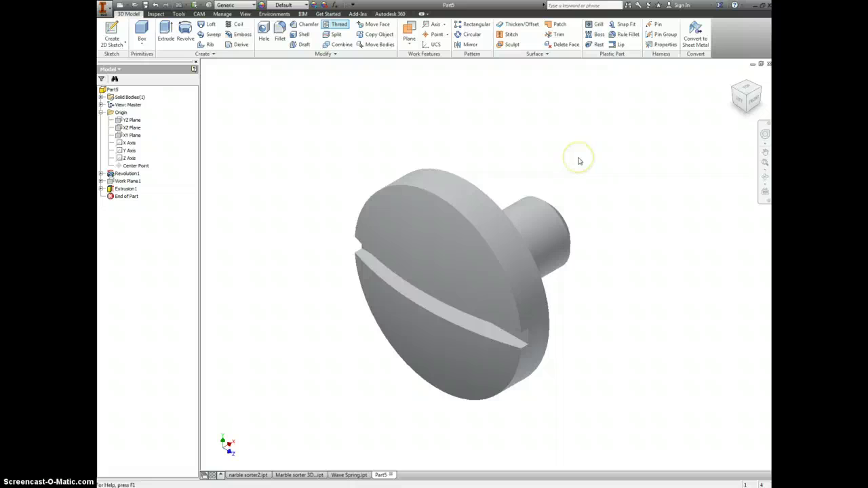
pyautogui.click(555, 207)
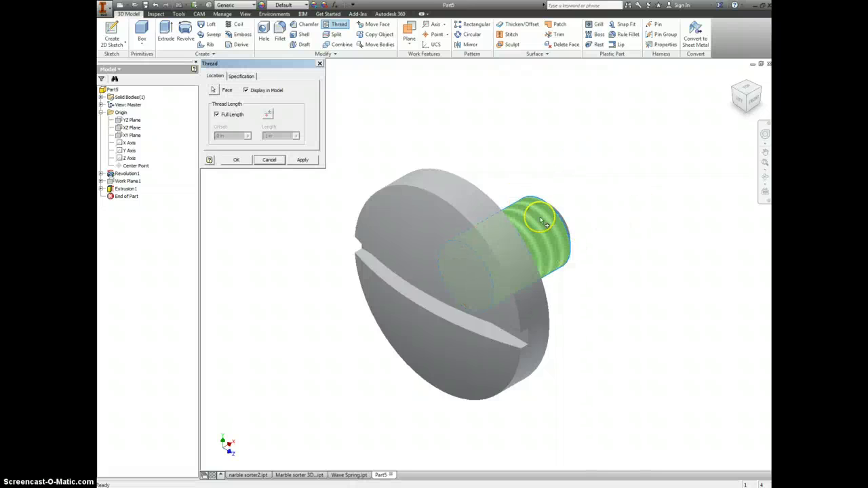
pyautogui.click(243, 75)
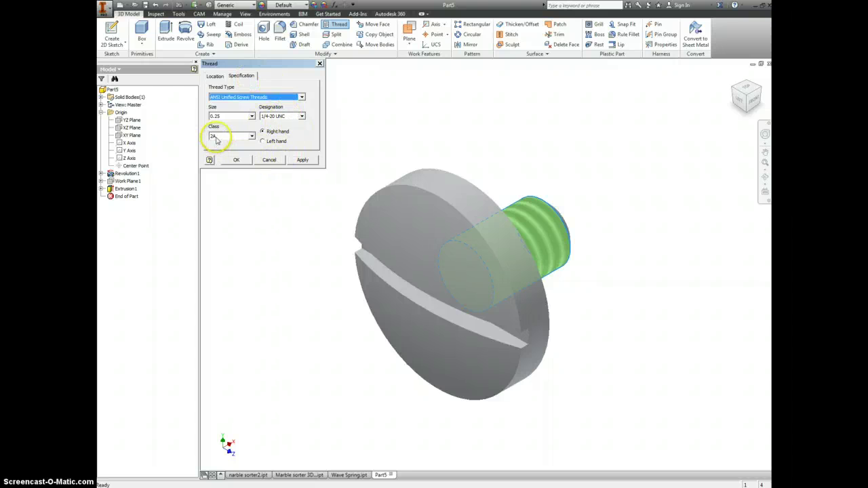
pyautogui.click(302, 160)
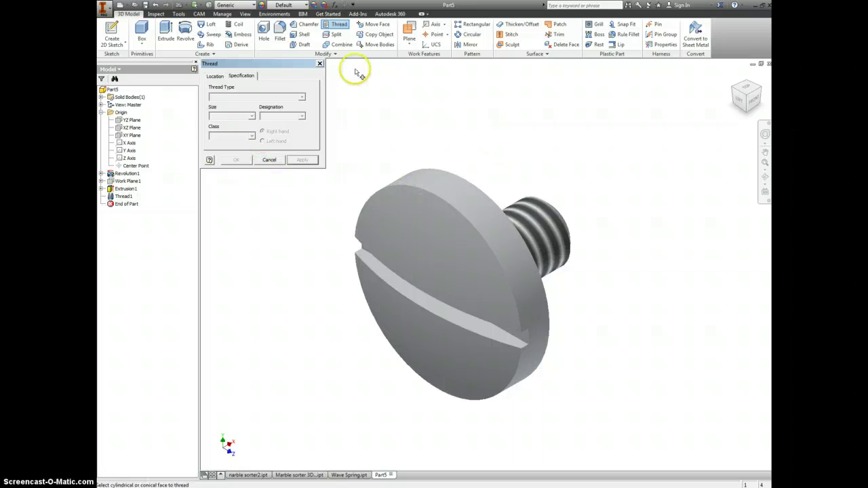
pyautogui.click(319, 63)
pyautogui.keyDown('shift'); pyautogui.moveTo(633, 253); pyautogui.dragTo(606, 234, button='middle'); pyautogui.keyUp('shift')
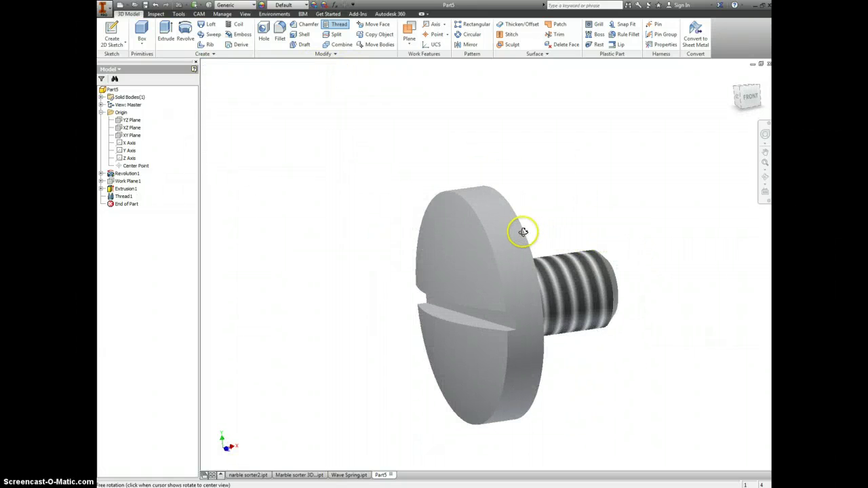
pyautogui.press('Escape')
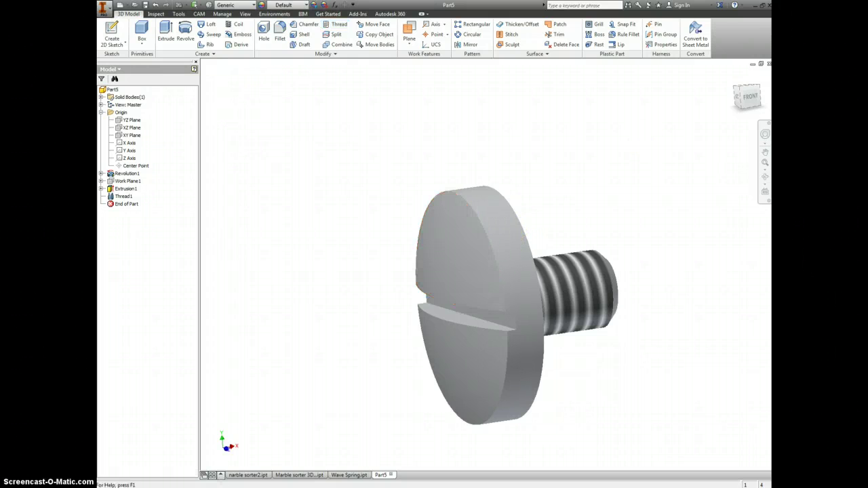